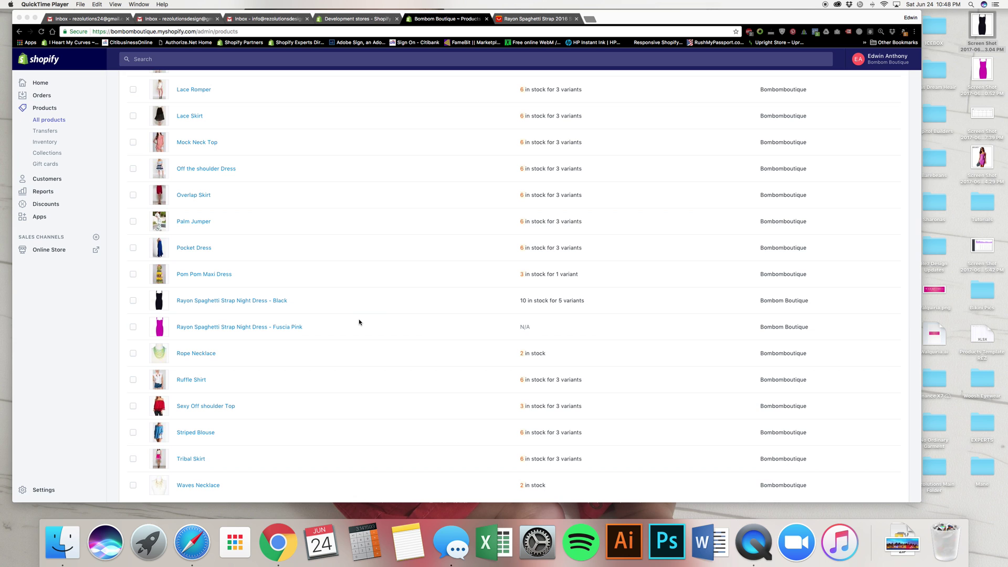
Open Collections under Products in the store admin to list the ten existing collections.
{"action": "scroll", "coordinate": [326, 315], "scroll_direction": "up", "scroll_amount": 5}
{"action": "scroll", "coordinate": [327, 315], "scroll_direction": "down", "scroll_amount": 3}
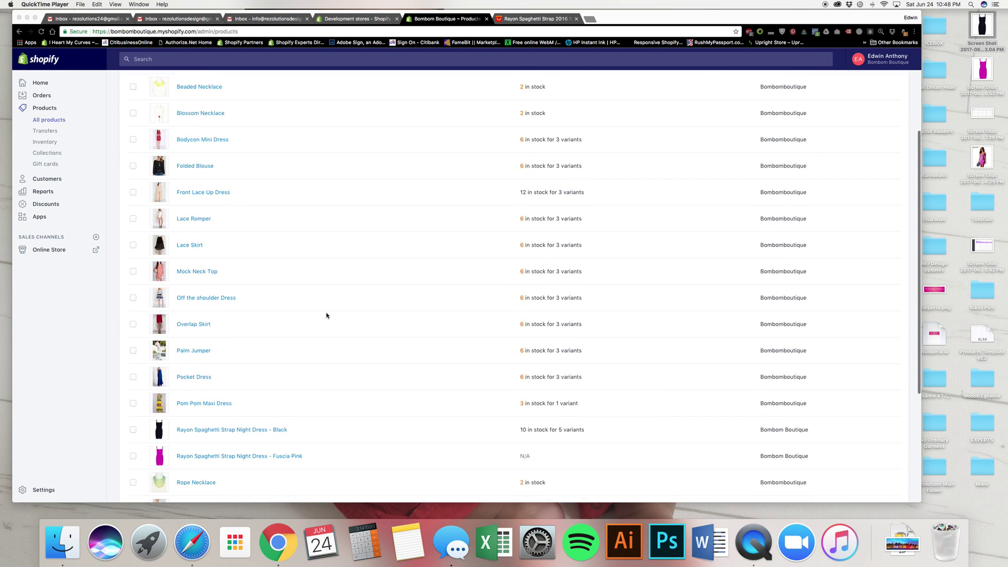
{"action": "scroll", "coordinate": [326, 315], "scroll_direction": "down", "scroll_amount": 5}
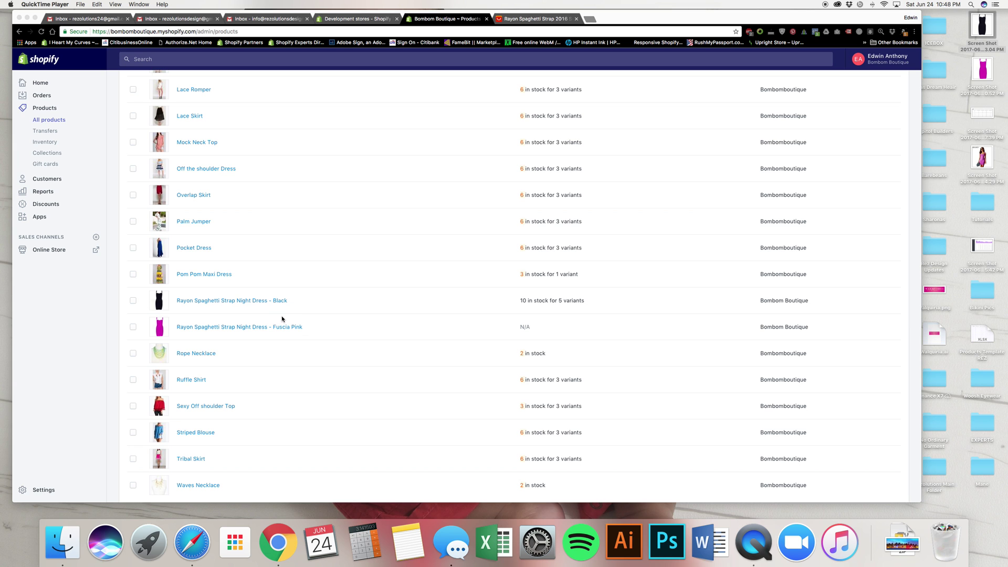
{"action": "scroll", "coordinate": [281, 318], "scroll_direction": "up", "scroll_amount": 10}
{"action": "scroll", "coordinate": [282, 319], "scroll_direction": "up", "scroll_amount": 2}
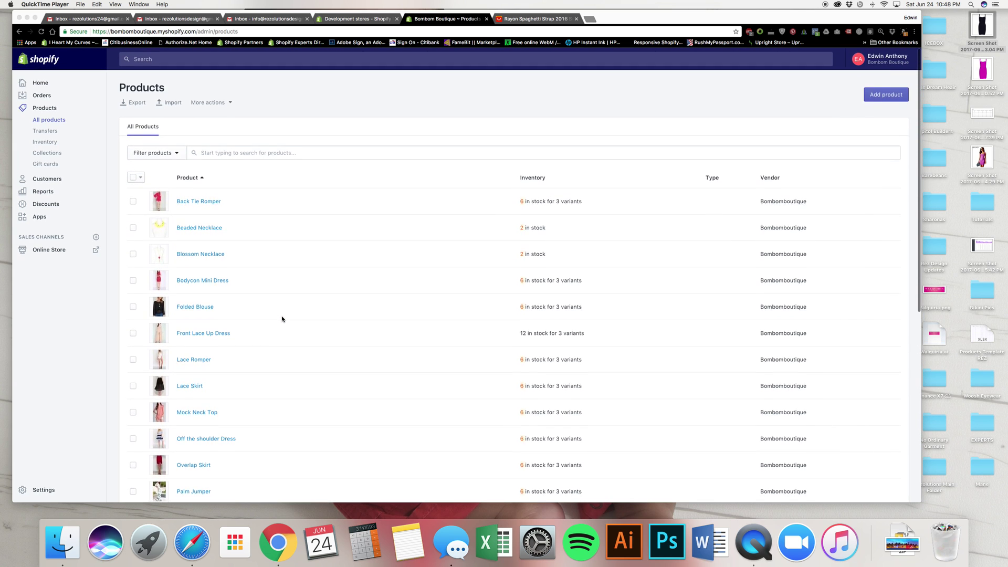
{"action": "scroll", "coordinate": [282, 319], "scroll_direction": "down", "scroll_amount": 6}
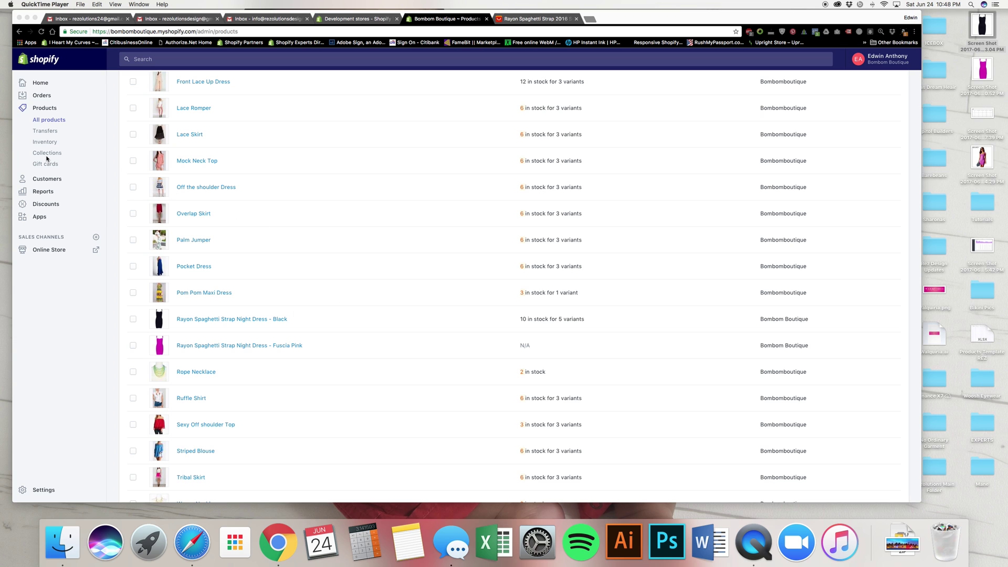
{"action": "left_click", "coordinate": [48, 155]}
{"action": "left_click", "coordinate": [48, 153]}
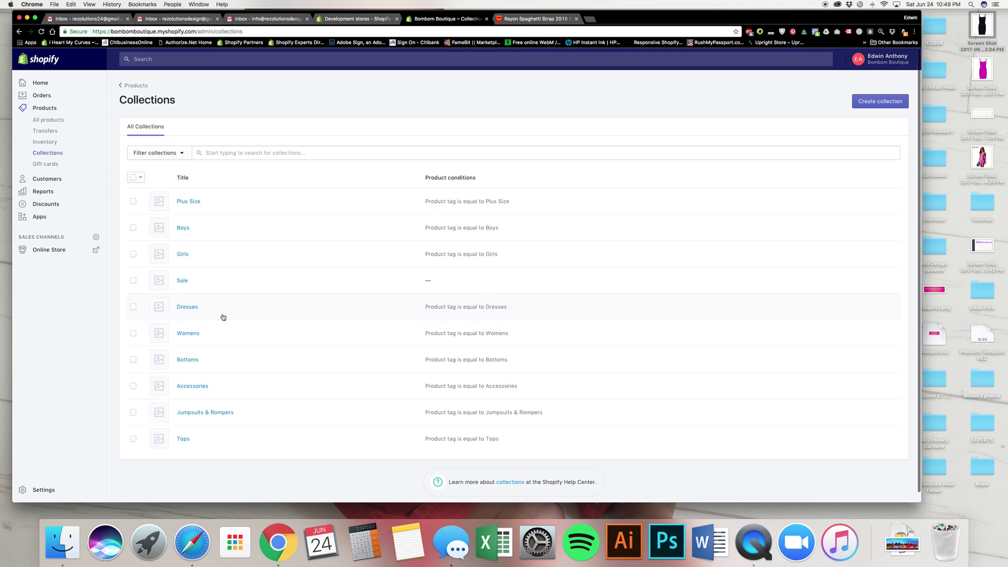
{"action": "scroll", "coordinate": [224, 317], "scroll_direction": "down", "scroll_amount": 1}
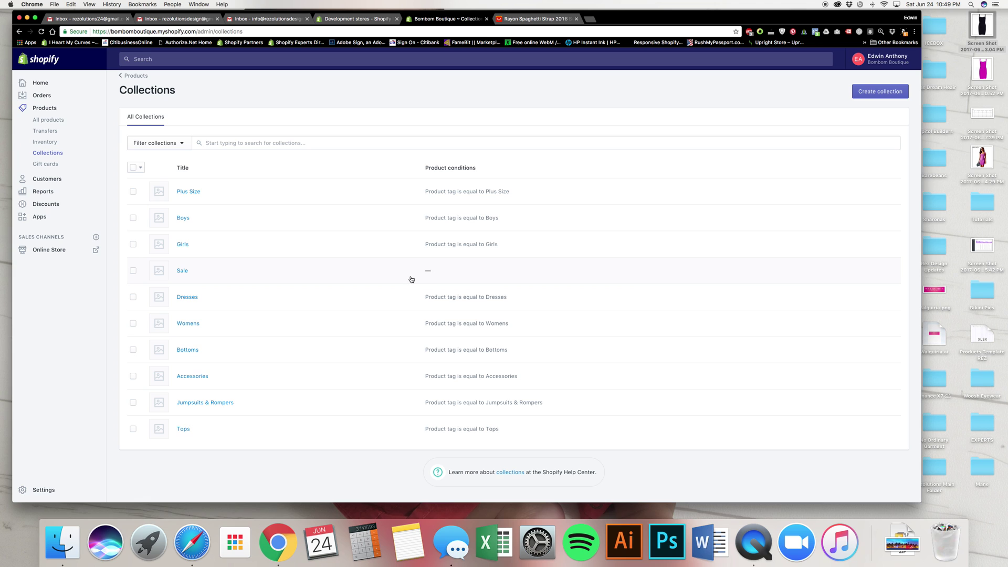
Create a collection titled 'Sample Manual Collection' with manually selected products and save it.
{"action": "left_click", "coordinate": [879, 90]}
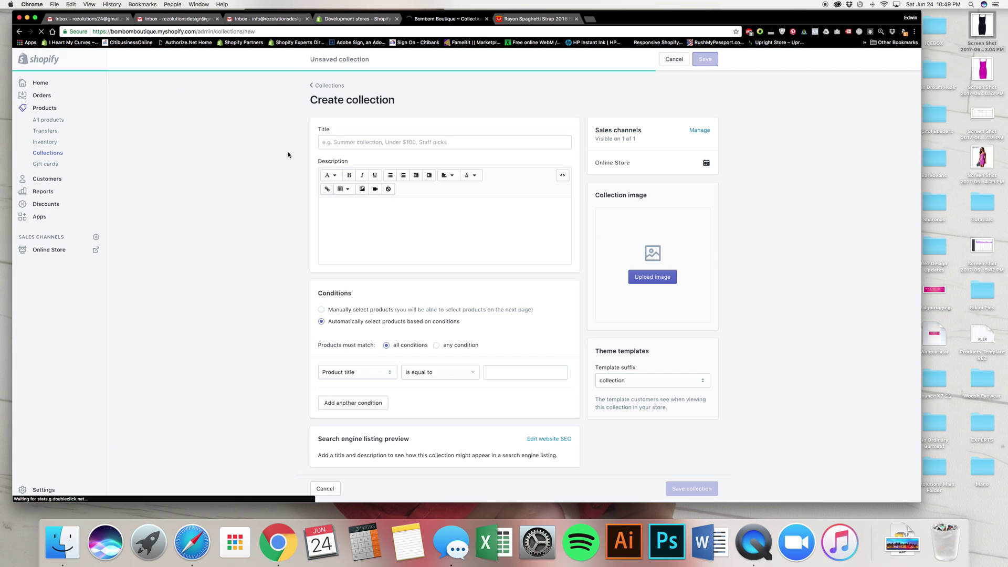
{"action": "left_click", "coordinate": [333, 142]}
{"action": "type", "text": "Sample Collection"}
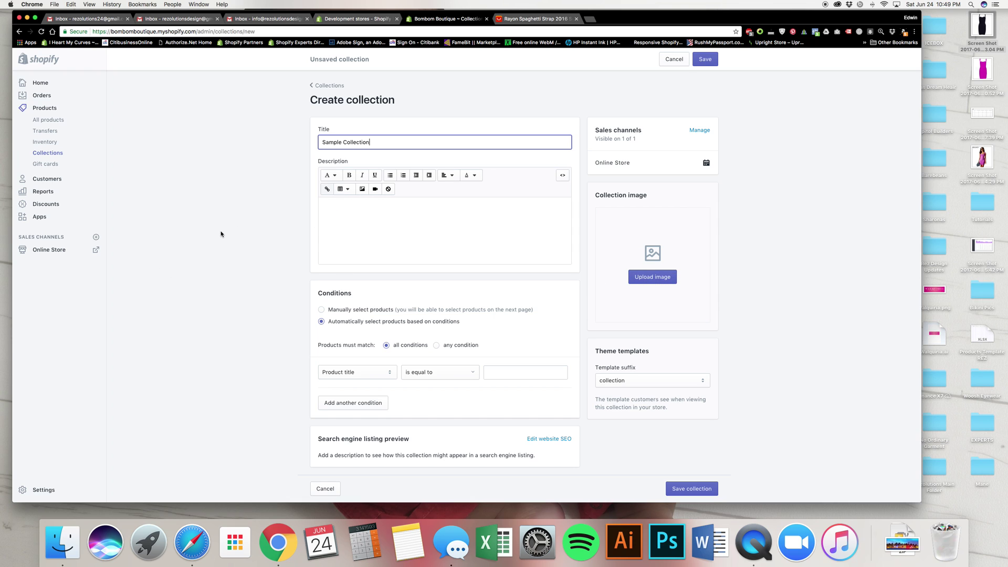
{"action": "left_click", "coordinate": [321, 310]}
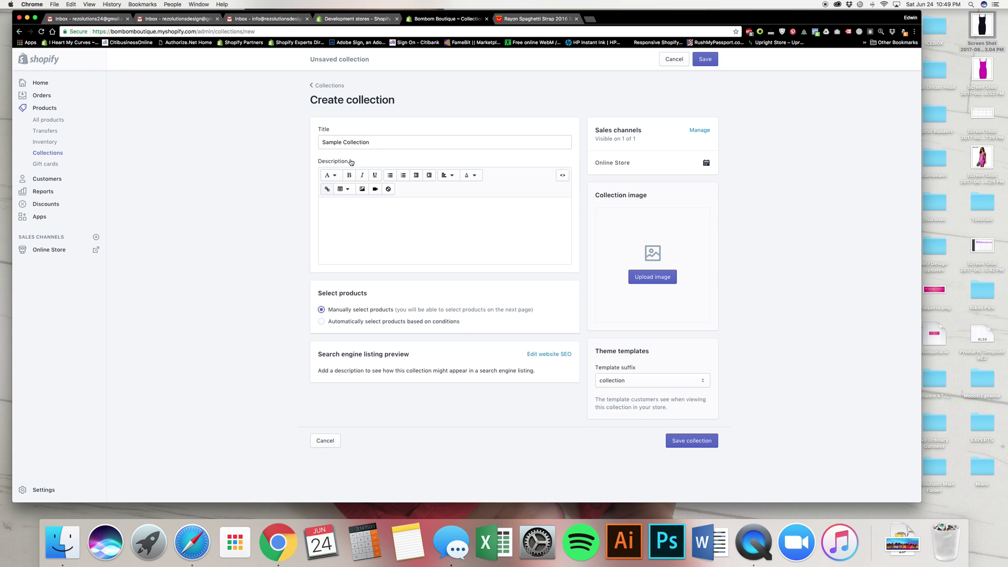
{"action": "left_click", "coordinate": [344, 143]}
{"action": "type", "text": "Manual"}
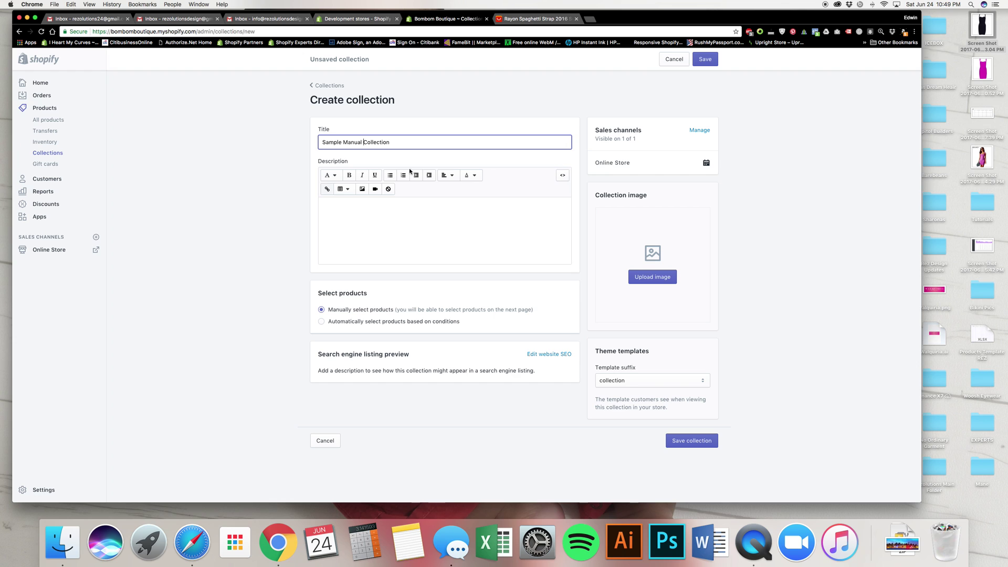
{"action": "left_click", "coordinate": [692, 444]}
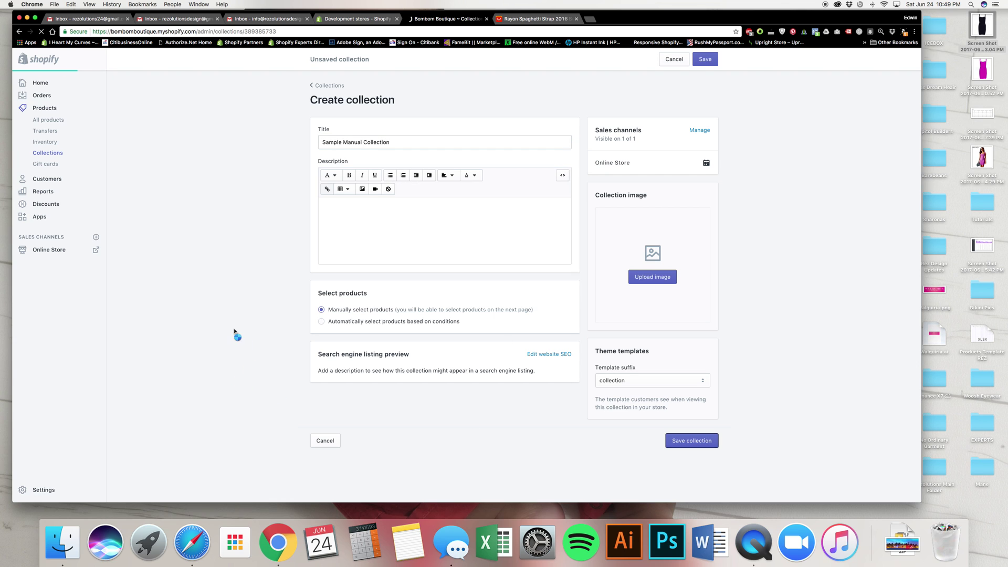
Set the collection's product sort order to Manually.
{"action": "scroll", "coordinate": [244, 324], "scroll_direction": "down", "scroll_amount": 2}
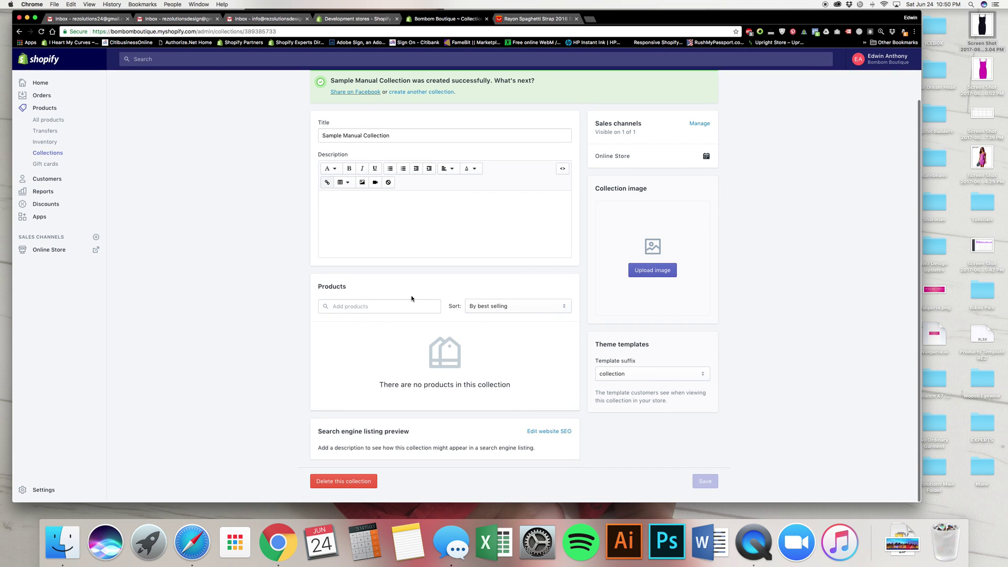
{"action": "left_click", "coordinate": [491, 307]}
{"action": "left_click", "coordinate": [488, 297]}
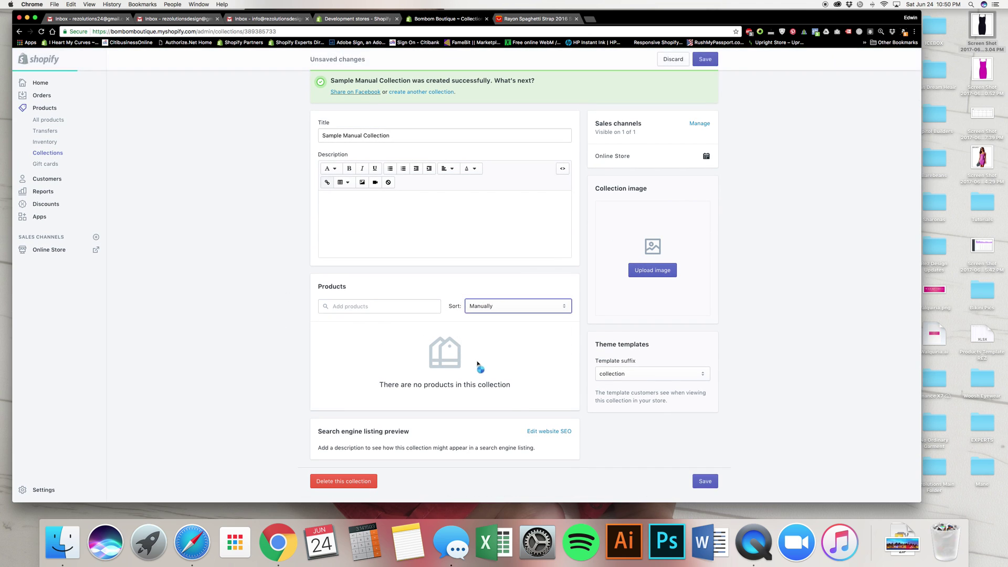
Add Blossom Necklace, Folded Blouse, Lace Skirt, Lace Romper and Back Tie Romper to the collection.
{"action": "left_click", "coordinate": [333, 306]}
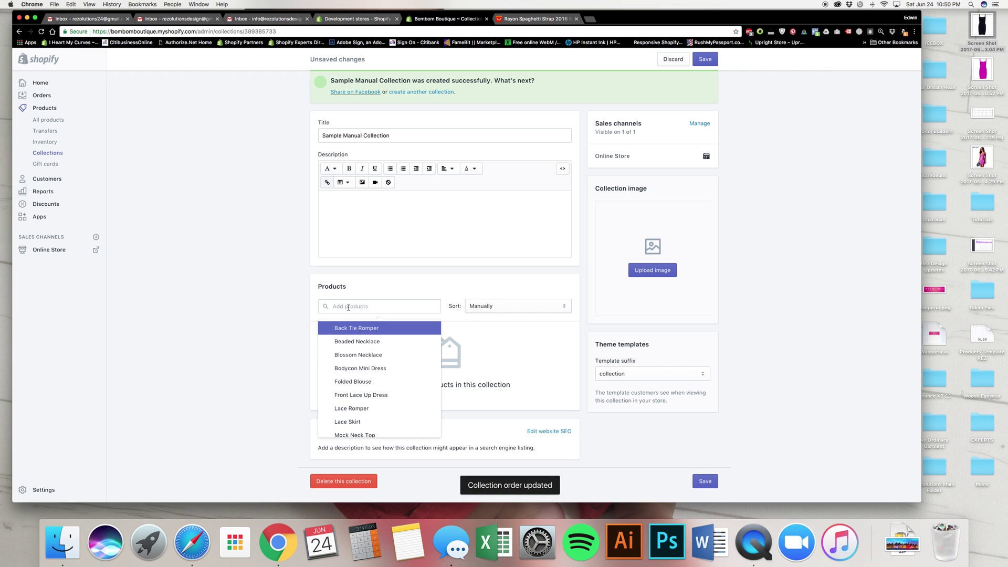
{"action": "scroll", "coordinate": [367, 357], "scroll_direction": "down", "scroll_amount": 5}
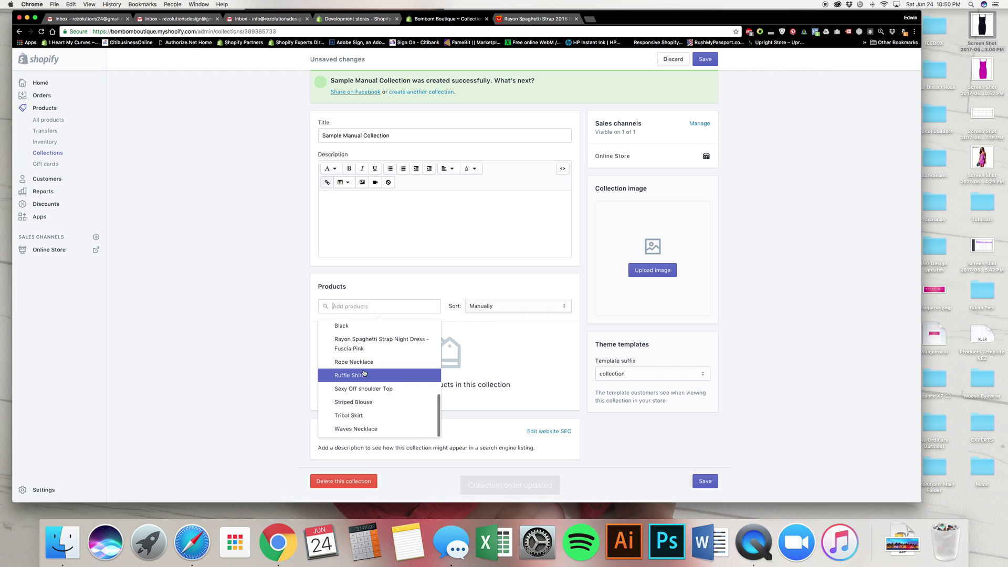
{"action": "key", "text": "Tab"}
{"action": "left_click", "coordinate": [362, 369]}
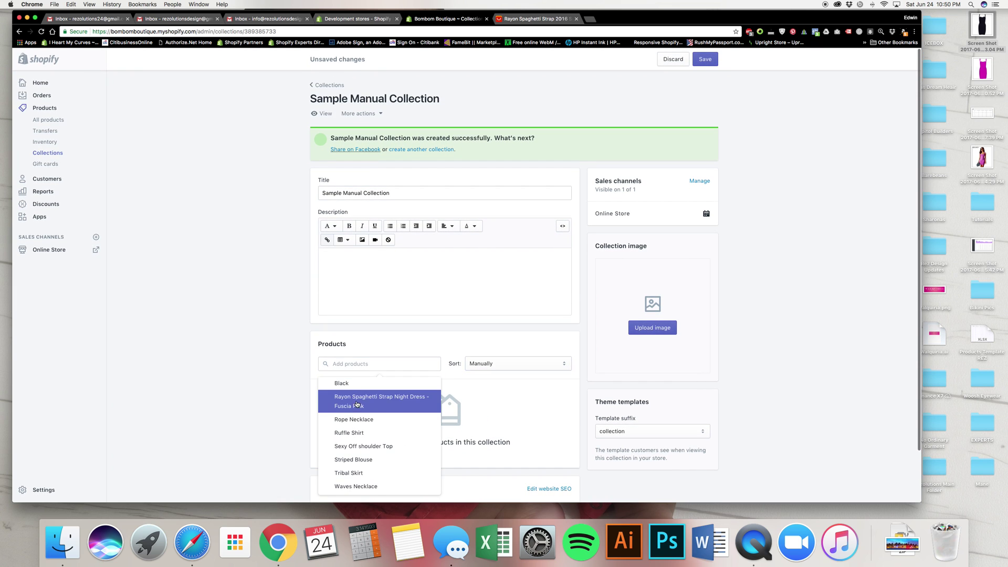
{"action": "scroll", "coordinate": [371, 462], "scroll_direction": "up", "scroll_amount": 1}
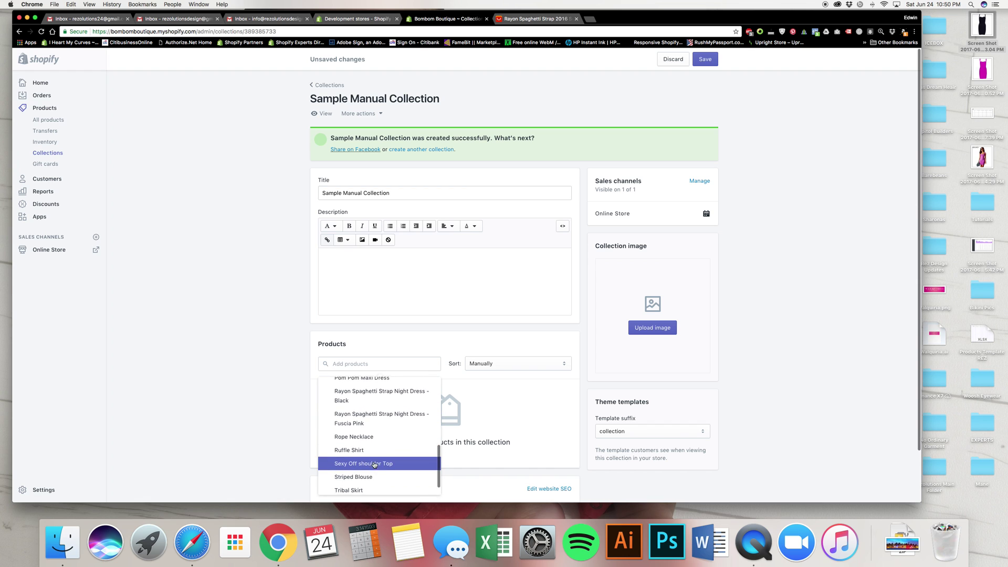
{"action": "scroll", "coordinate": [373, 465], "scroll_direction": "down", "scroll_amount": 1}
{"action": "scroll", "coordinate": [374, 465], "scroll_direction": "up", "scroll_amount": 5}
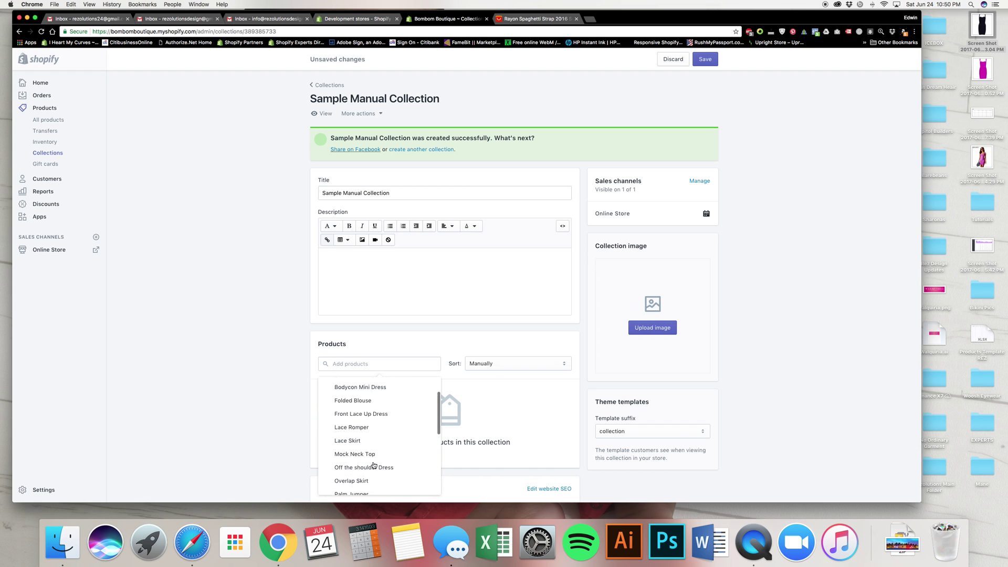
{"action": "scroll", "coordinate": [374, 464], "scroll_direction": "up", "scroll_amount": 1}
{"action": "left_click", "coordinate": [364, 411]}
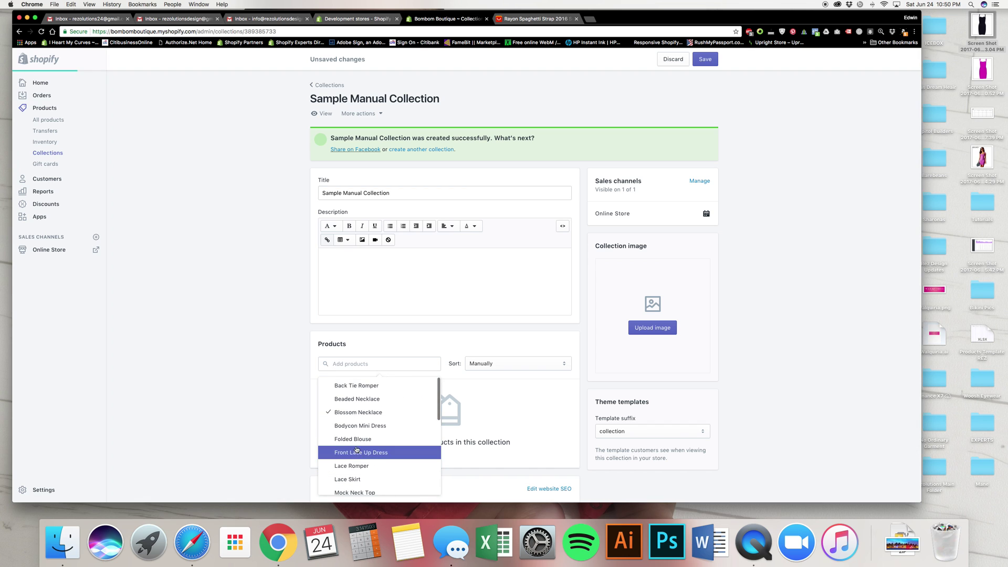
{"action": "left_click", "coordinate": [360, 439]}
{"action": "left_click", "coordinate": [356, 478]}
{"action": "left_click", "coordinate": [357, 465]}
{"action": "left_click", "coordinate": [357, 386]}
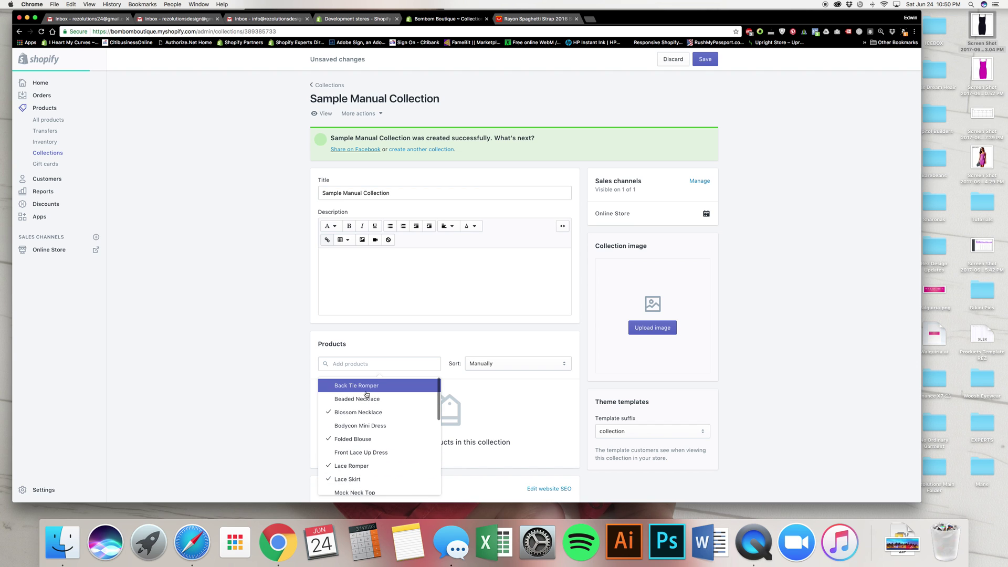
{"action": "left_click", "coordinate": [229, 431]}
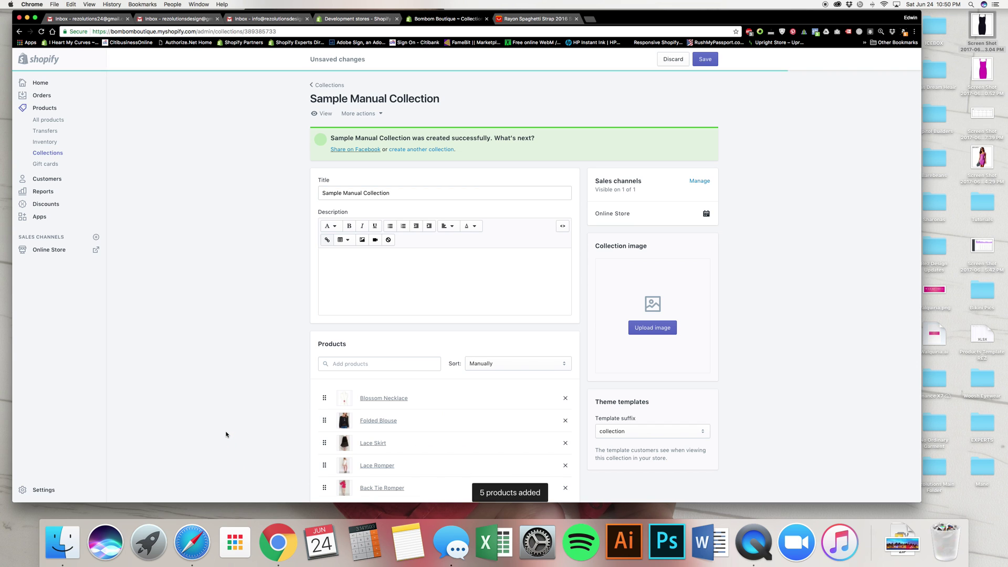
Move Back Tie Romper to first and Lace Skirt to second place, then save the order.
{"action": "scroll", "coordinate": [229, 431], "scroll_direction": "down", "scroll_amount": 3}
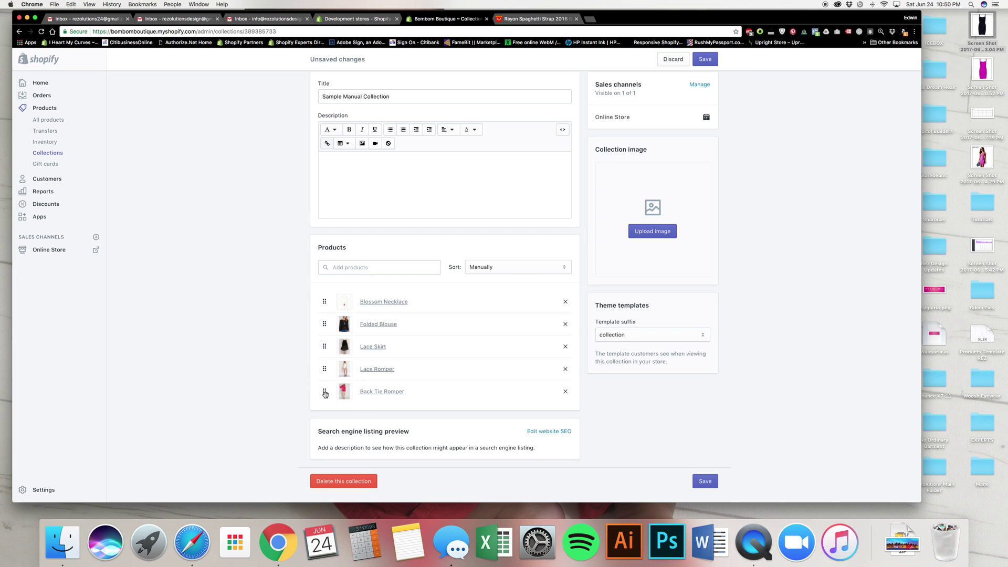
{"action": "left_click_drag", "start_coordinate": [325, 394], "coordinate": [330, 302]}
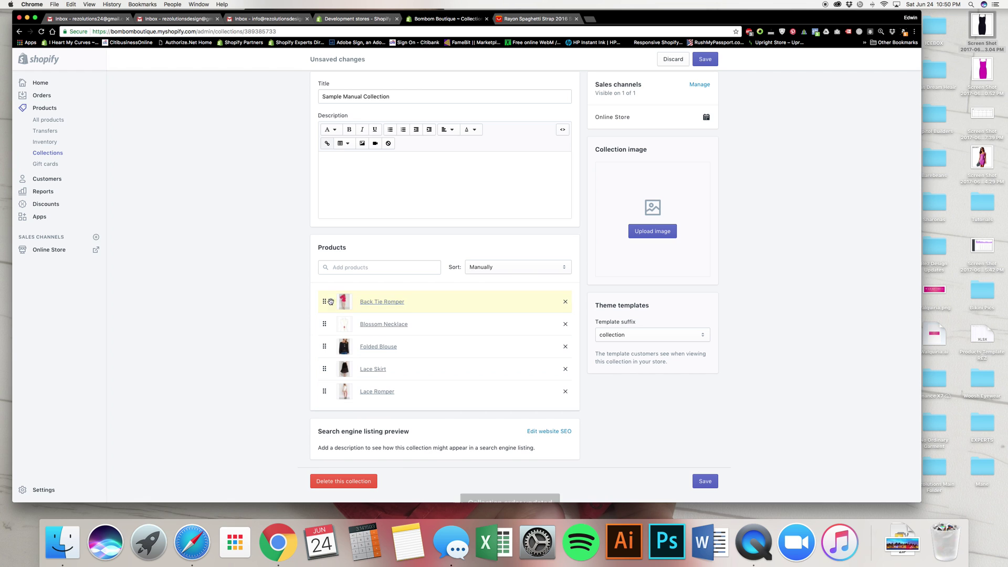
{"action": "left_click_drag", "start_coordinate": [324, 368], "coordinate": [348, 393]}
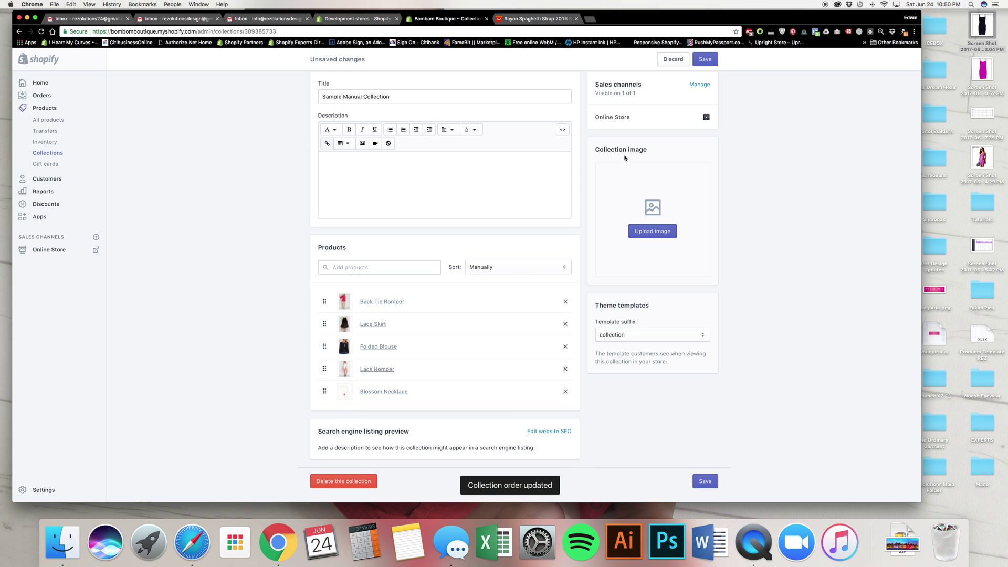
{"action": "left_click", "coordinate": [705, 59]}
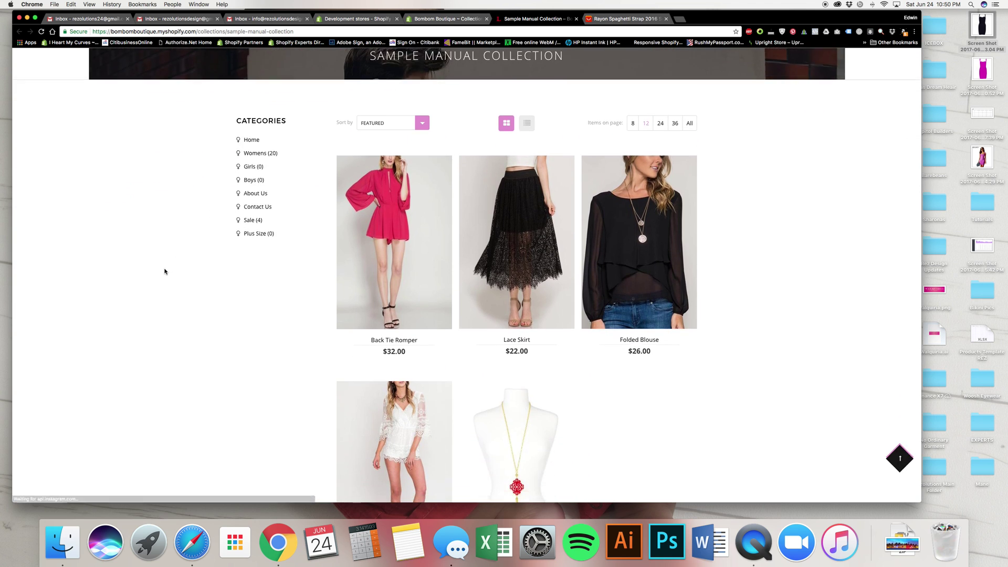
{"action": "scroll", "coordinate": [164, 271], "scroll_direction": "down", "scroll_amount": 5}
Close the storefront preview tab, then dismiss the Add products list in the collection editor without adding anything.
{"action": "scroll", "coordinate": [164, 272], "scroll_direction": "up", "scroll_amount": 10}
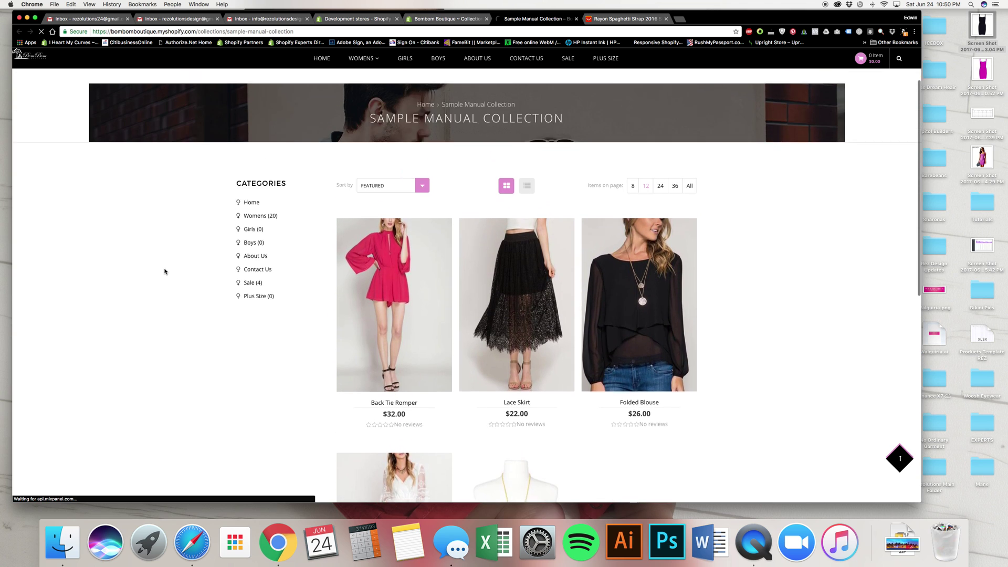
{"action": "scroll", "coordinate": [164, 271], "scroll_direction": "up", "scroll_amount": 2}
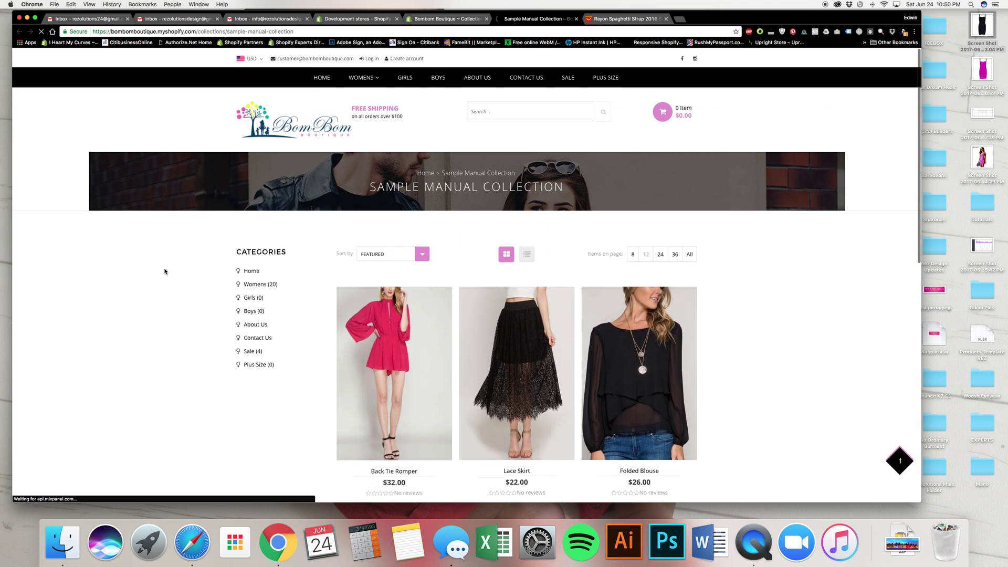
{"action": "left_click", "coordinate": [576, 19]}
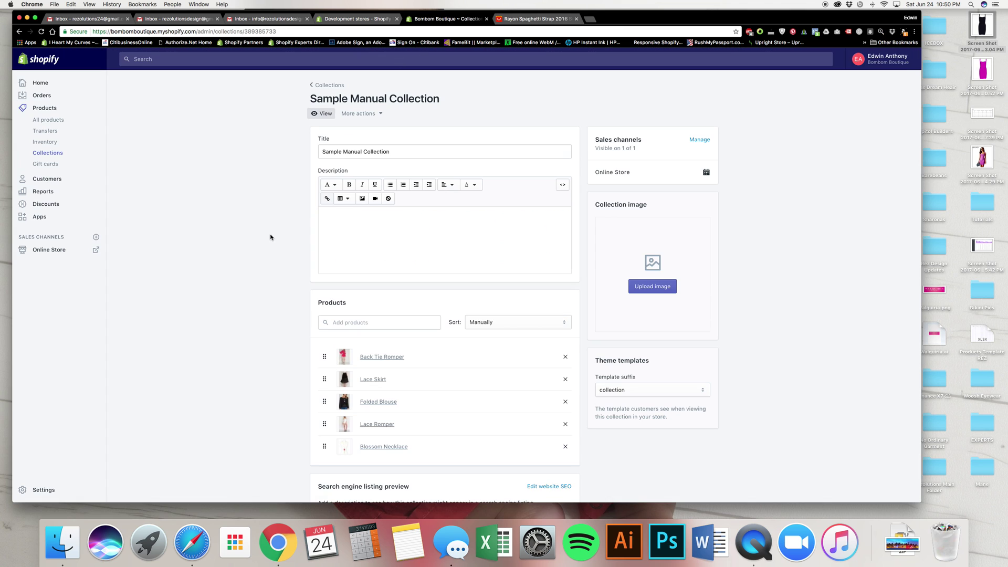
{"action": "left_click", "coordinate": [343, 324]}
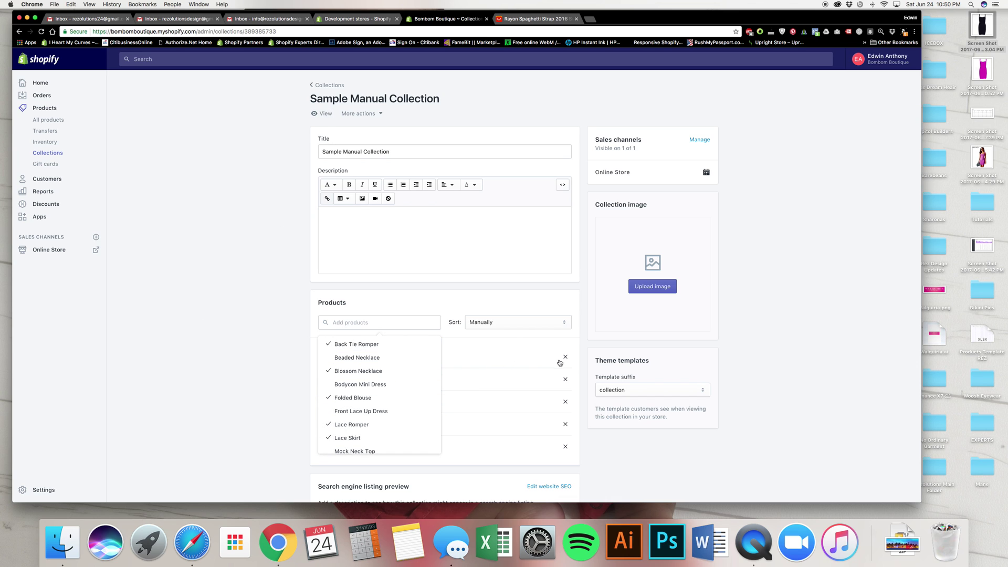
{"action": "left_click", "coordinate": [254, 288]}
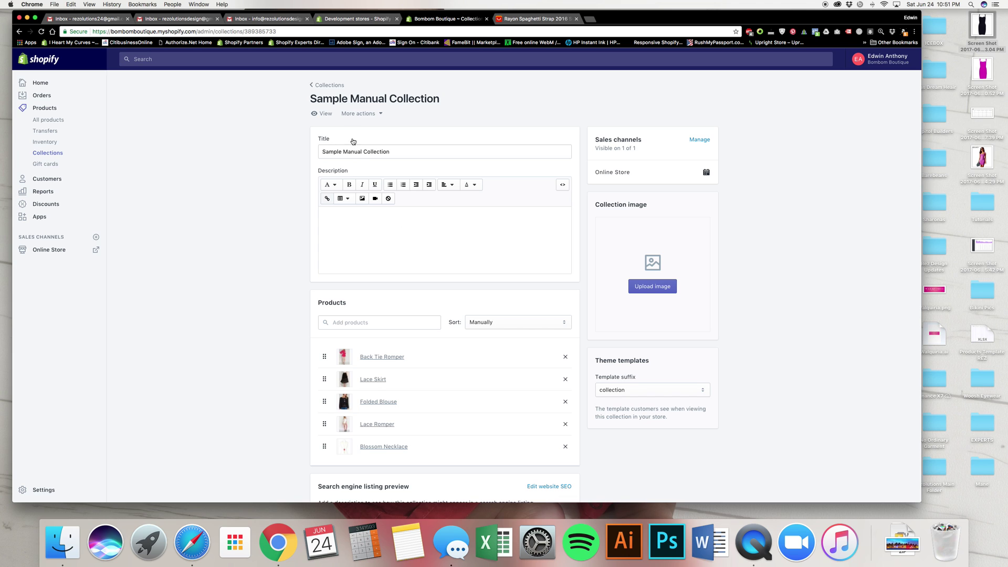
Return to the Collections list and open the Dresses collection.
{"action": "left_click", "coordinate": [327, 85]}
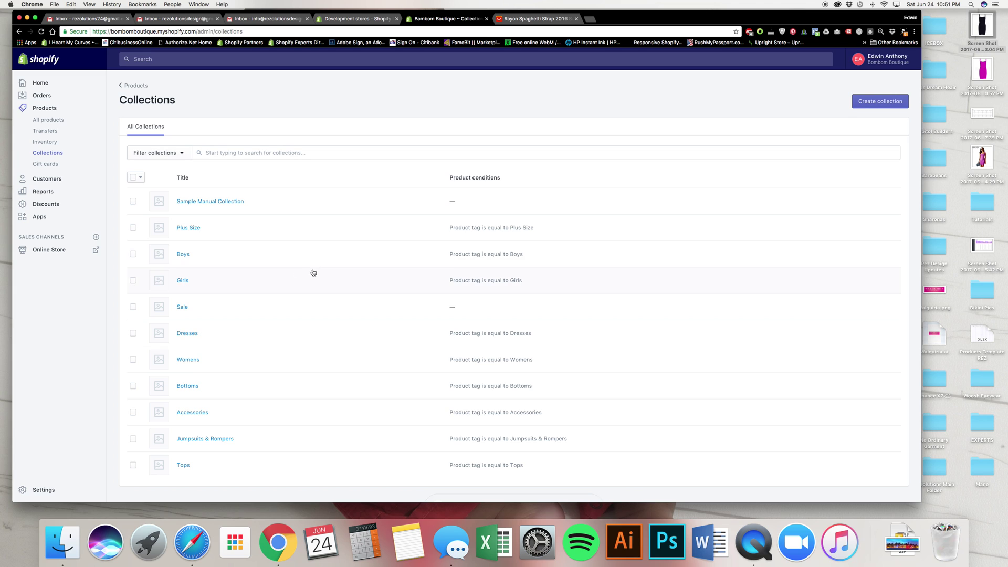
{"action": "left_click", "coordinate": [188, 334]}
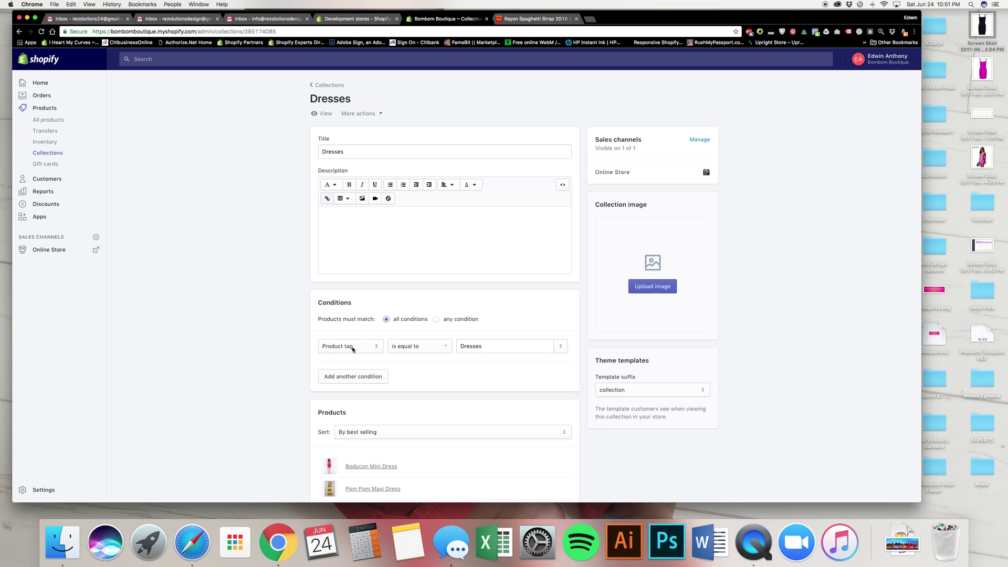
Open the Rayon Spaghetti Strap Night Dress - Black product from All products.
{"action": "left_click", "coordinate": [47, 121]}
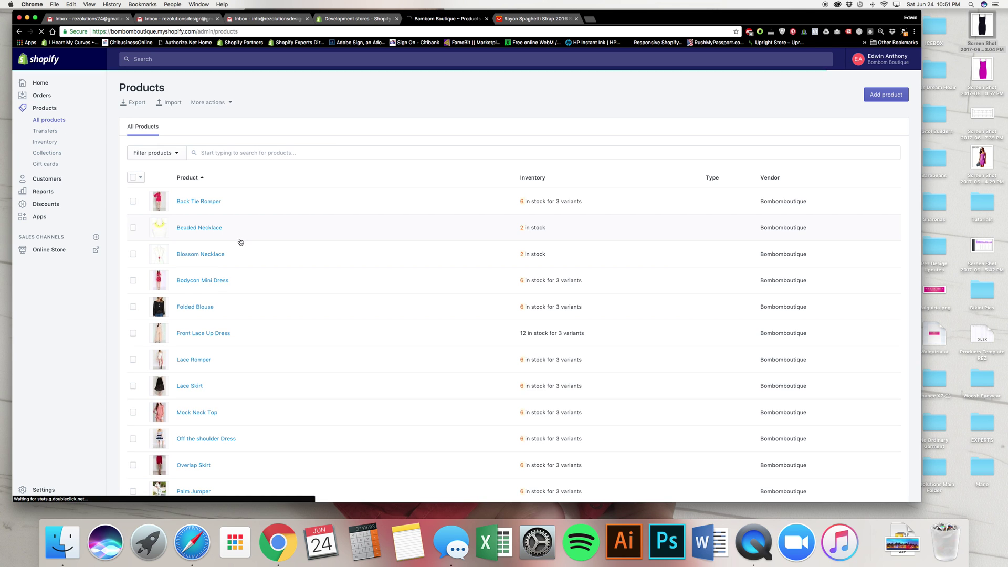
{"action": "scroll", "coordinate": [241, 242], "scroll_direction": "down", "scroll_amount": 3}
{"action": "scroll", "coordinate": [241, 242], "scroll_direction": "down", "scroll_amount": 4}
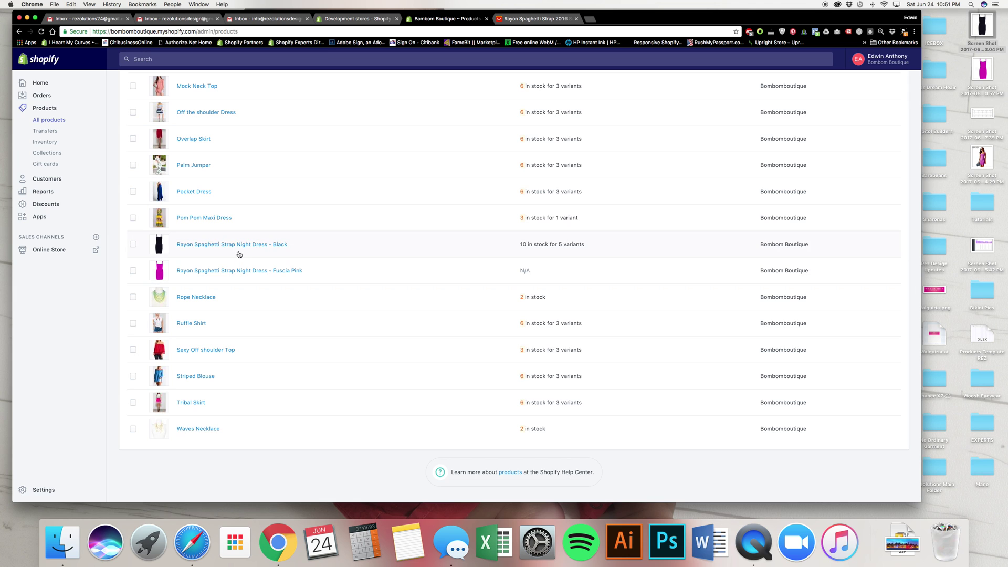
{"action": "left_click", "coordinate": [240, 244]}
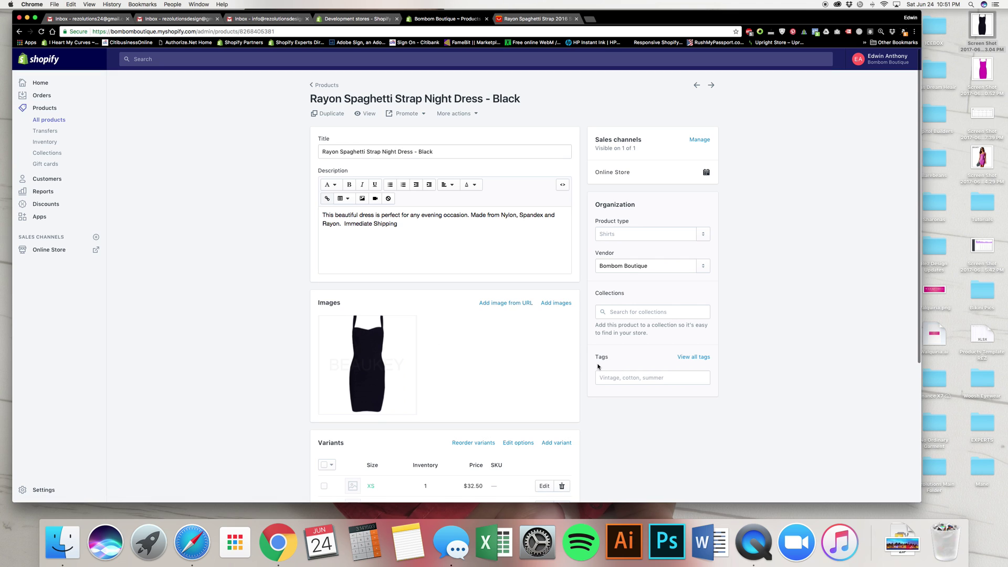
Add the Dresses tag to the product and save it.
{"action": "left_click", "coordinate": [613, 378]}
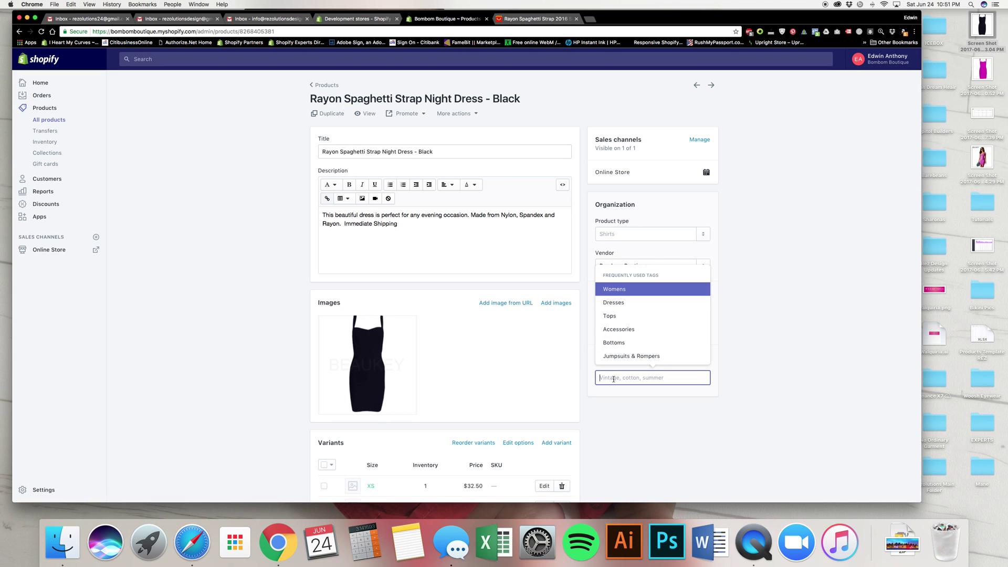
{"action": "type", "text": "Dre"}
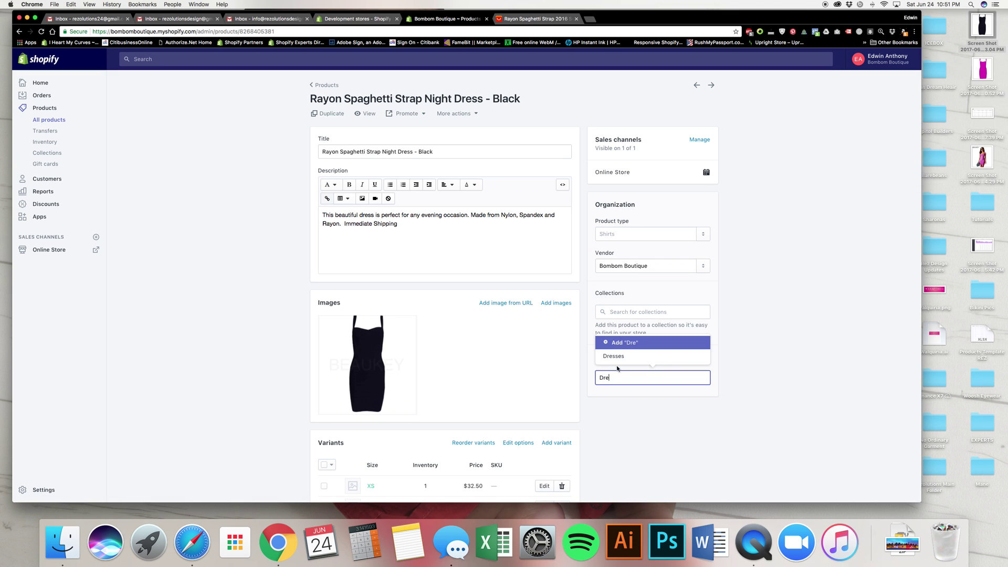
{"action": "left_click", "coordinate": [621, 357]}
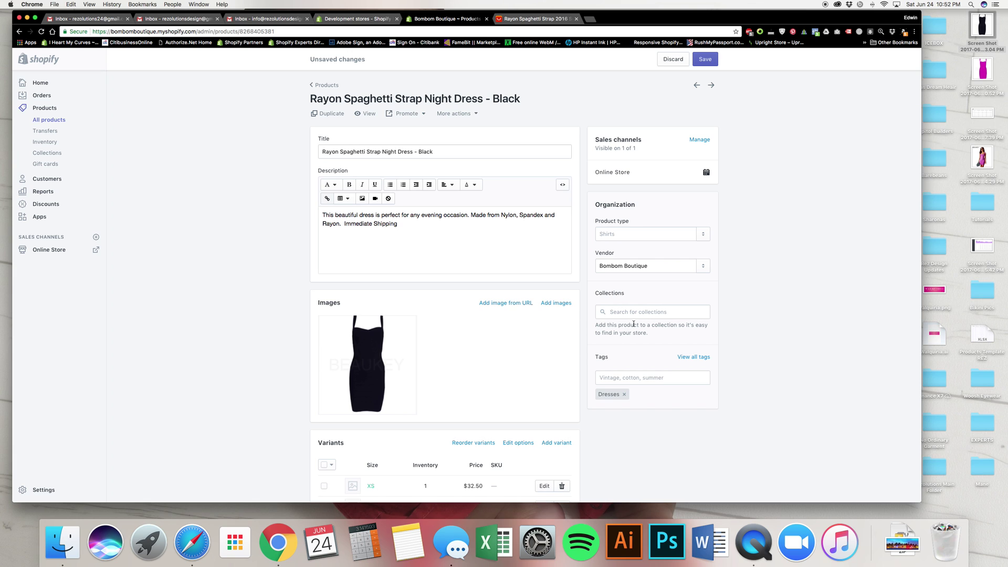
{"action": "left_click", "coordinate": [704, 59]}
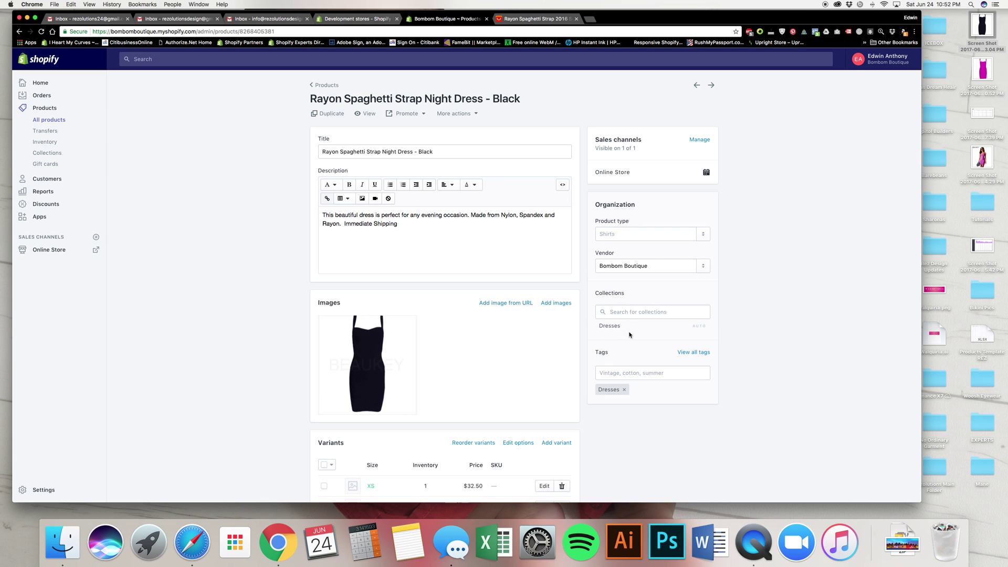
Start a new collection titled 'Sample Condition Collection'.
{"action": "left_click", "coordinate": [53, 153]}
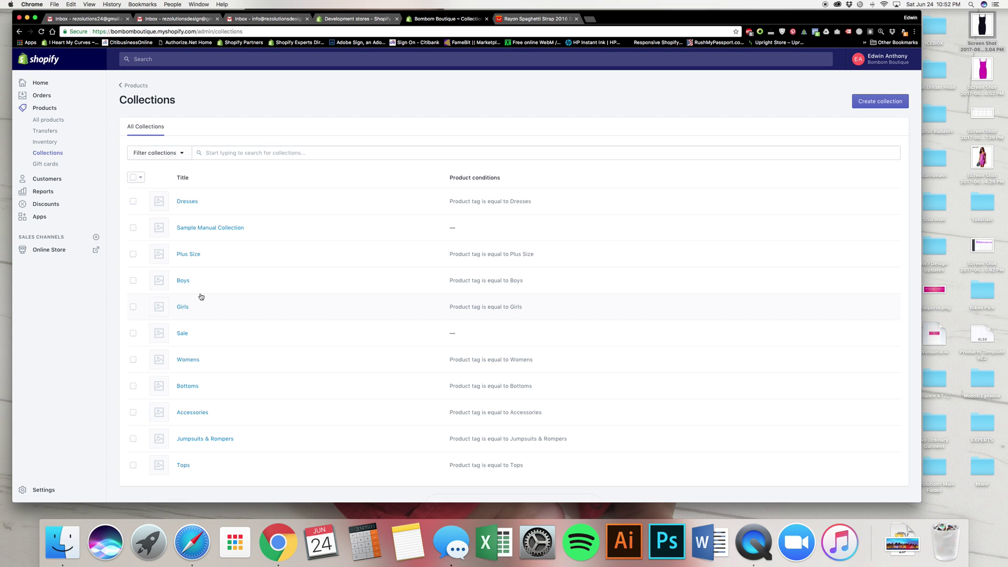
{"action": "left_click", "coordinate": [881, 102]}
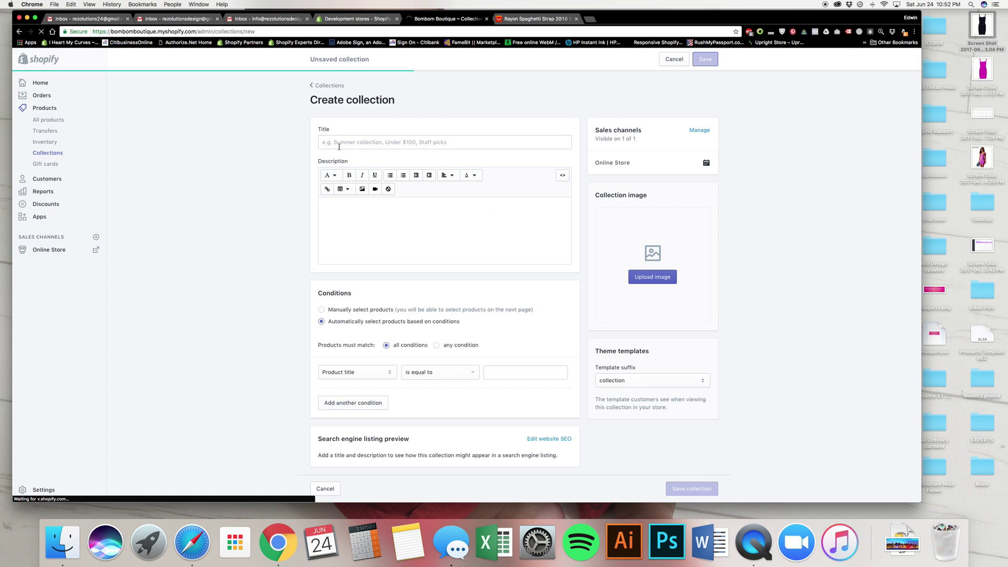
{"action": "left_click", "coordinate": [342, 140]}
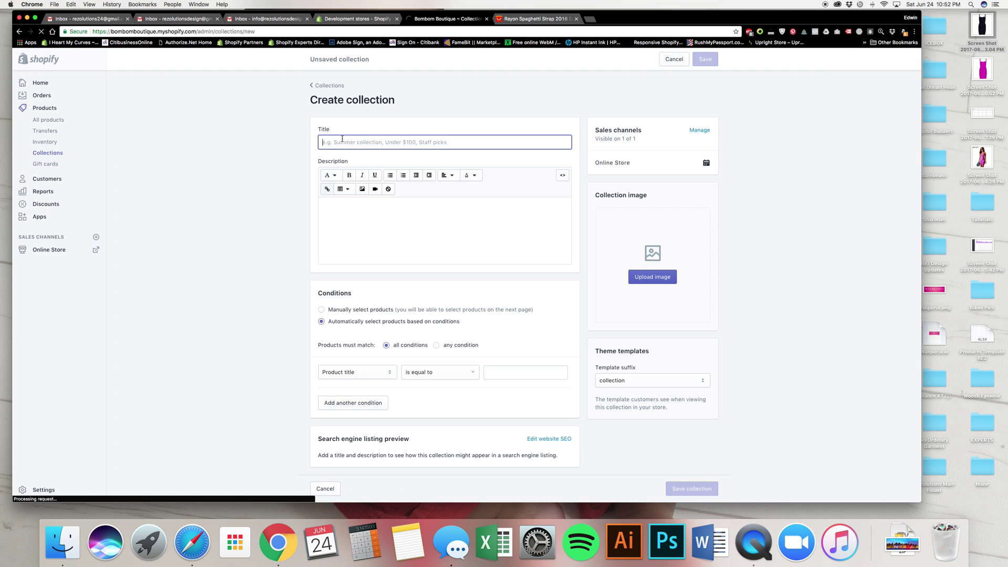
{"action": "type", "text": "Sample"}
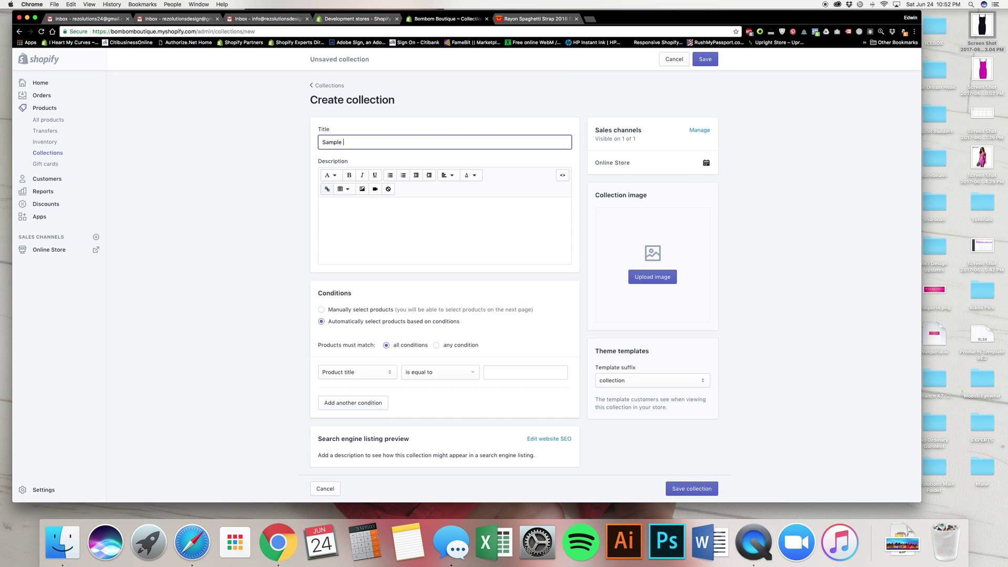
{"action": "type", "text": " Condition Collection"}
Set its condition to Product tag is equal to Dresses and save the collection.
{"action": "left_click", "coordinate": [372, 376]}
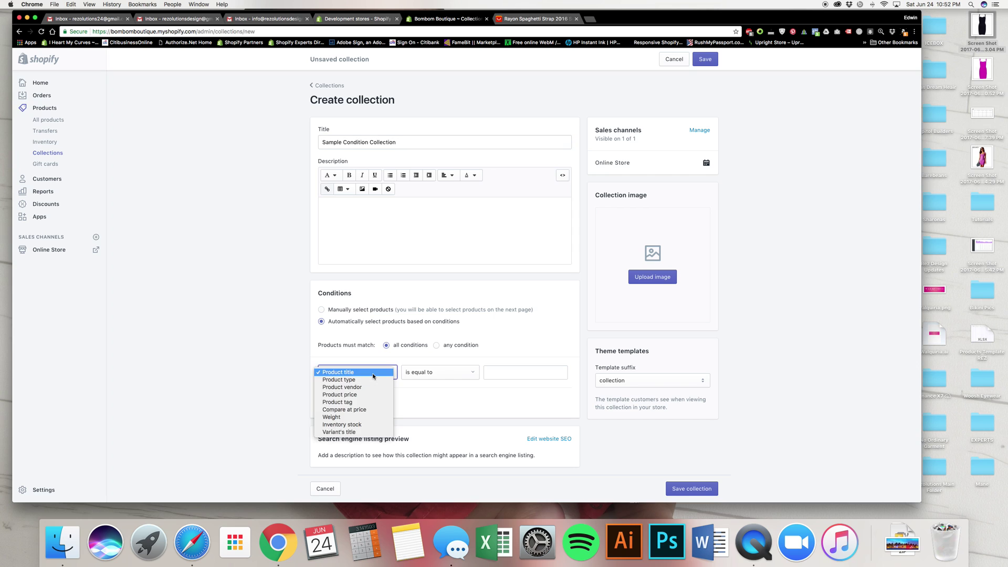
{"action": "left_click", "coordinate": [359, 402]}
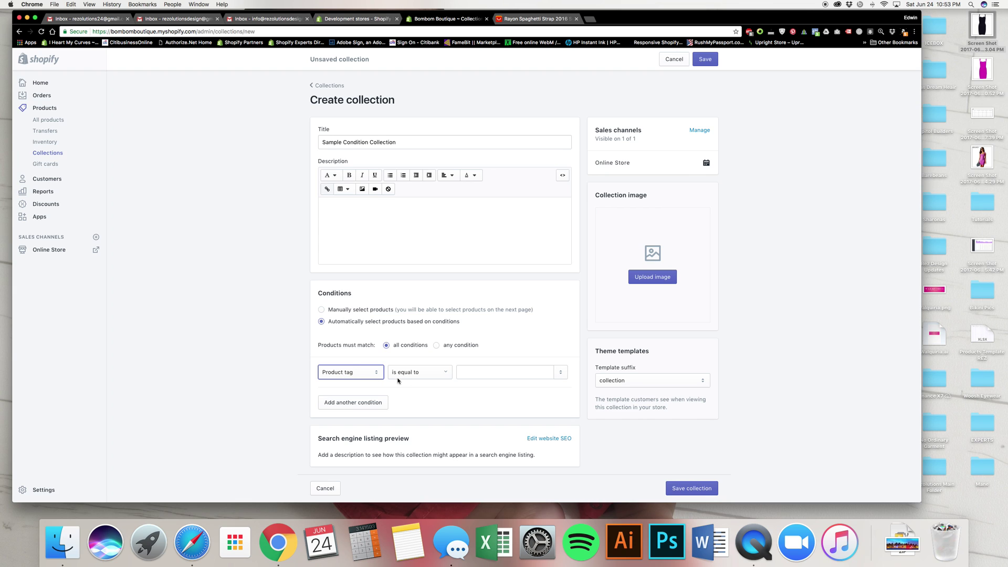
{"action": "left_click", "coordinate": [474, 371]}
{"action": "type", "text": "Dress"}
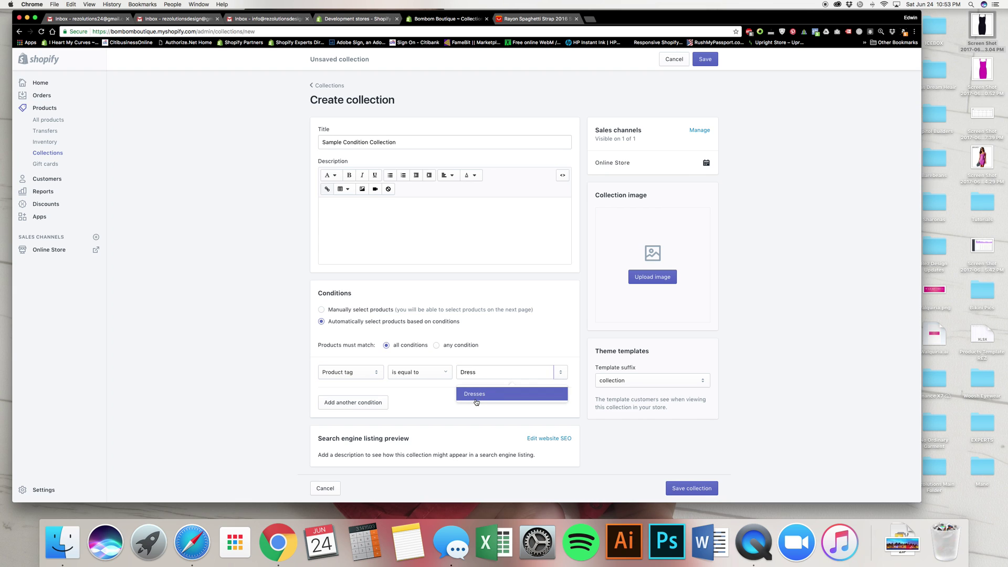
{"action": "left_click", "coordinate": [475, 400]}
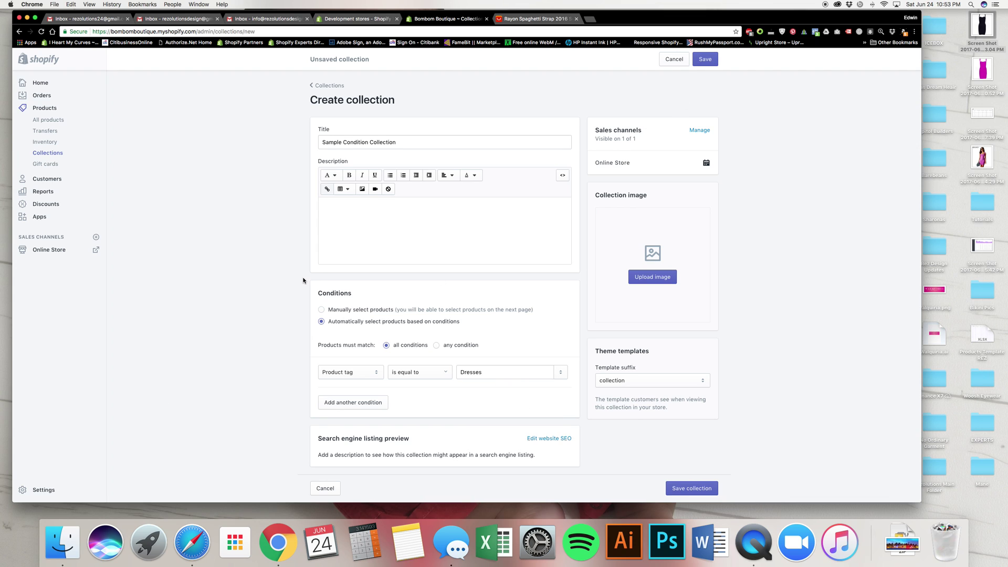
{"action": "left_click", "coordinate": [705, 59]}
Switch the collection's product sort order to Manually.
{"action": "scroll", "coordinate": [277, 264], "scroll_direction": "down", "scroll_amount": 5}
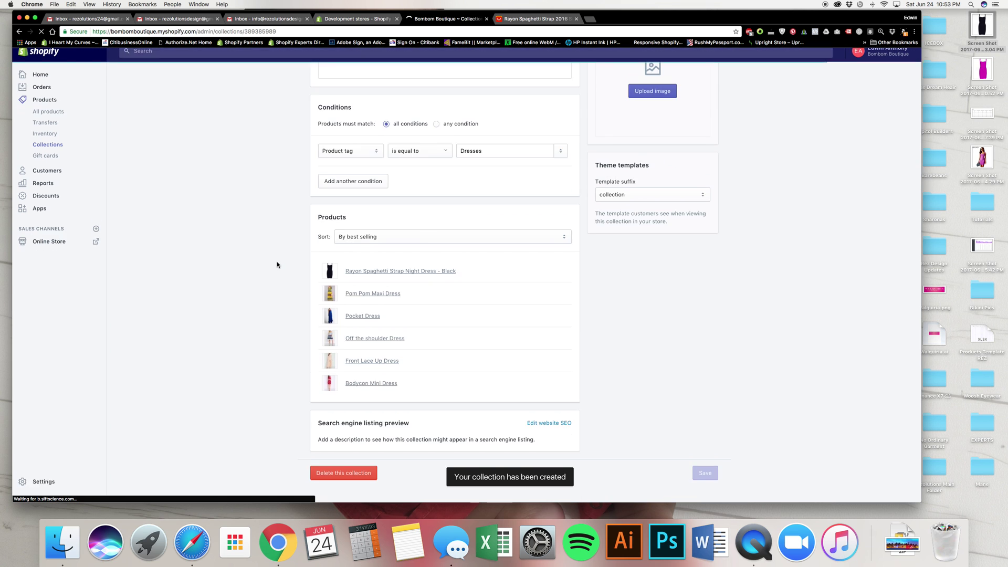
{"action": "scroll", "coordinate": [259, 414], "scroll_direction": "down", "scroll_amount": 5}
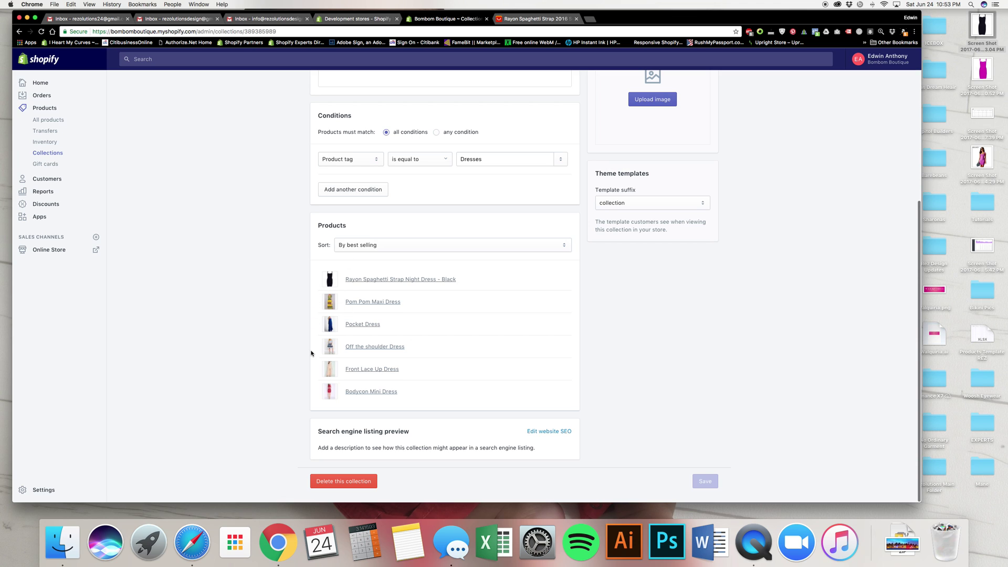
{"action": "left_click", "coordinate": [347, 249]}
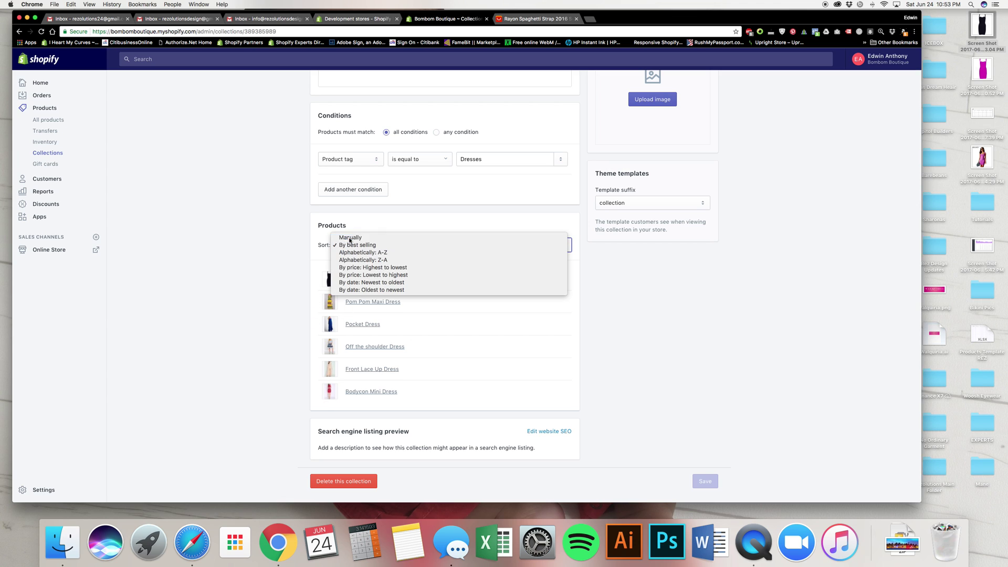
{"action": "left_click", "coordinate": [349, 237]}
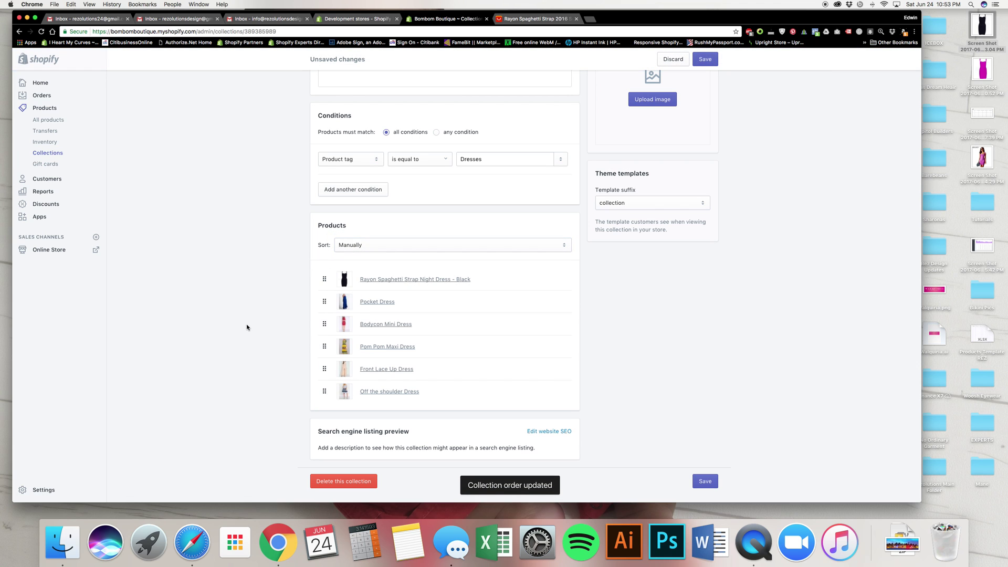
Order Pocket Dress, Bodycon Mini Dress, Front Lace Up Dress, Rayon Spaghetti Strap Night Dress, then save.
{"action": "left_click_drag", "start_coordinate": [323, 280], "coordinate": [326, 328]}
{"action": "left_click_drag", "start_coordinate": [323, 370], "coordinate": [325, 321]}
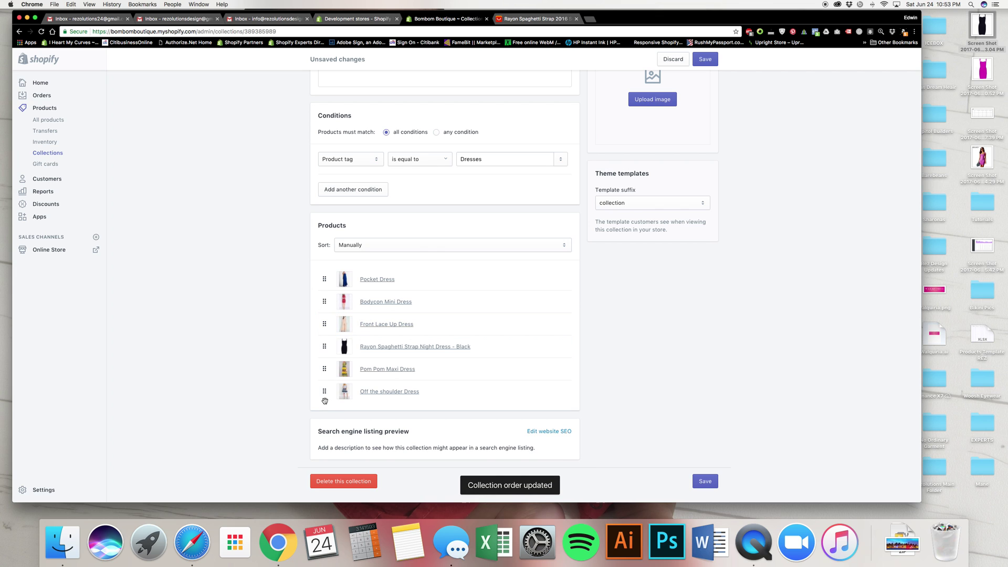
{"action": "left_click", "coordinate": [713, 60]}
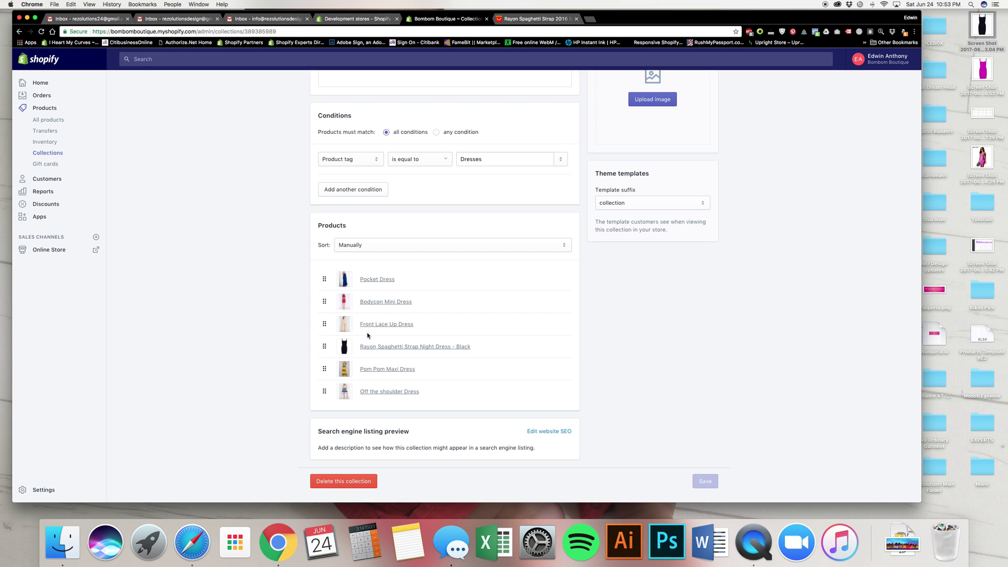
{"action": "scroll", "coordinate": [367, 334], "scroll_direction": "up", "scroll_amount": 1}
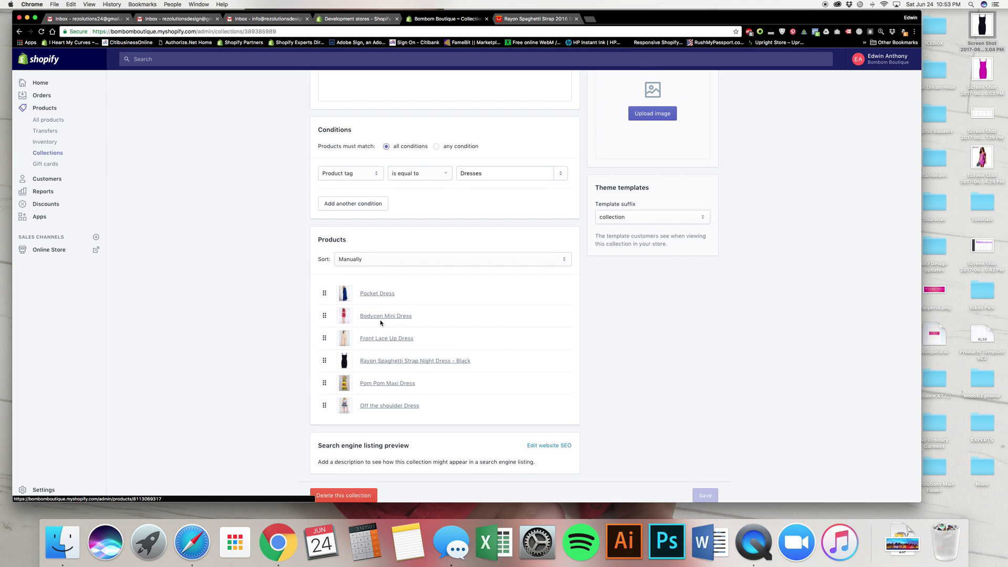
{"action": "scroll", "coordinate": [378, 324], "scroll_direction": "up", "scroll_amount": 5}
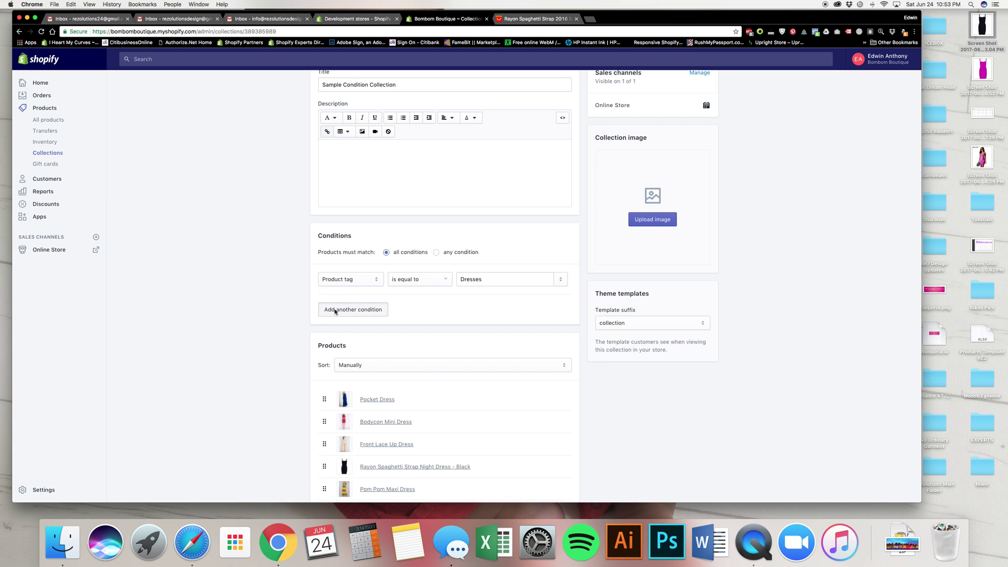
Add the condition Inventory stock is greater than 0 beside the Dresses tag rule and save.
{"action": "left_click", "coordinate": [335, 310]}
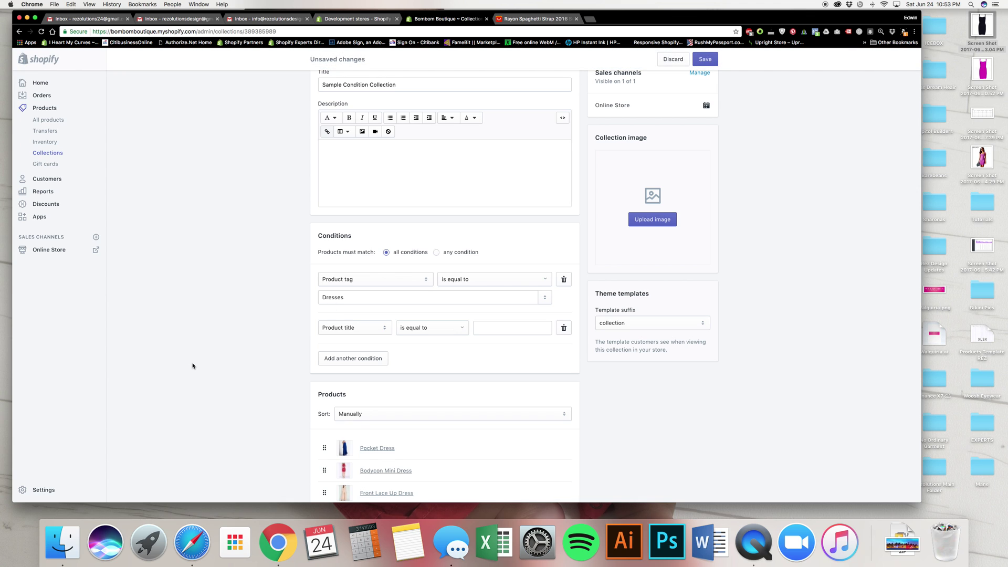
{"action": "left_click", "coordinate": [339, 328]}
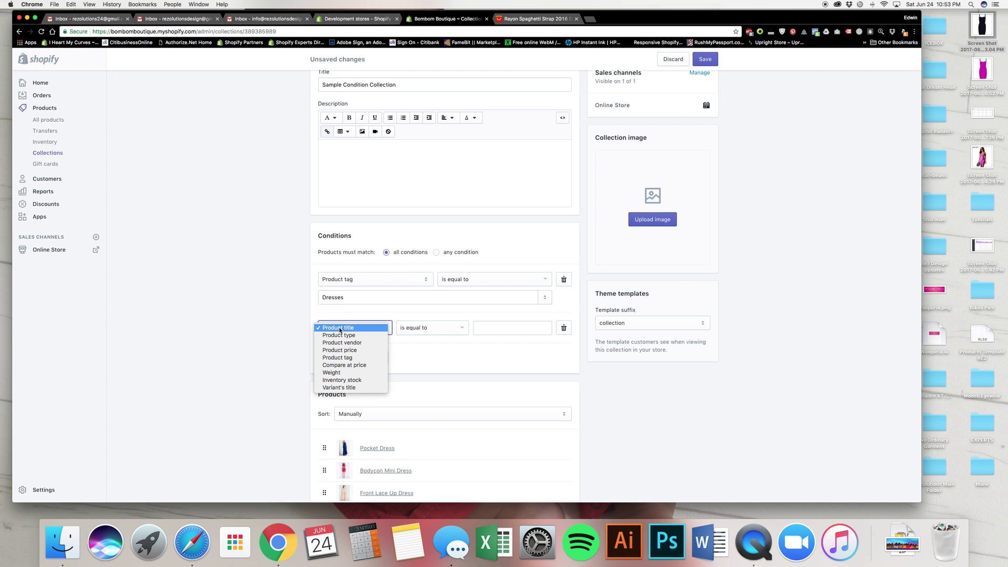
{"action": "left_click", "coordinate": [339, 380]}
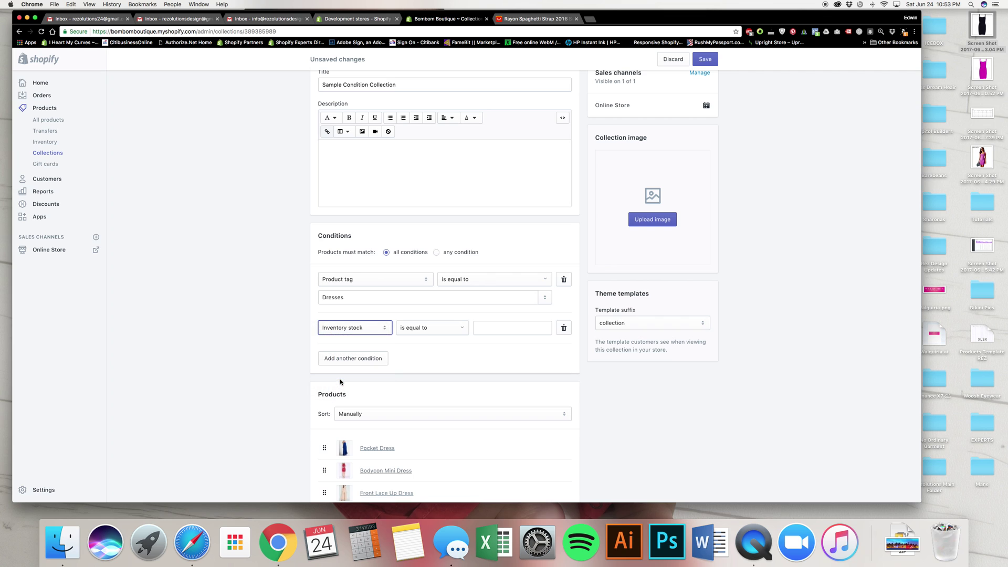
{"action": "left_click", "coordinate": [412, 330]}
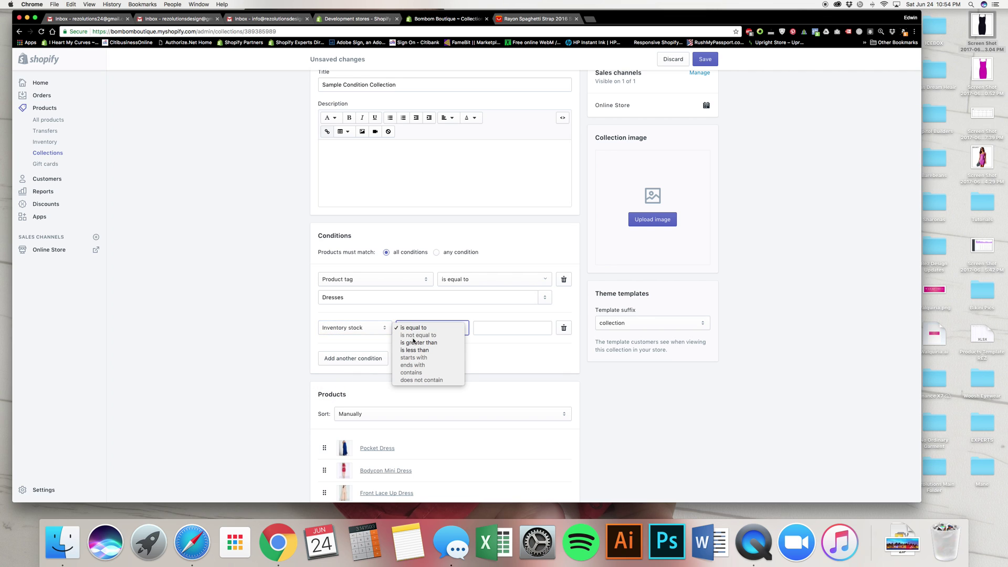
{"action": "left_click", "coordinate": [416, 342]}
{"action": "left_click", "coordinate": [490, 329]}
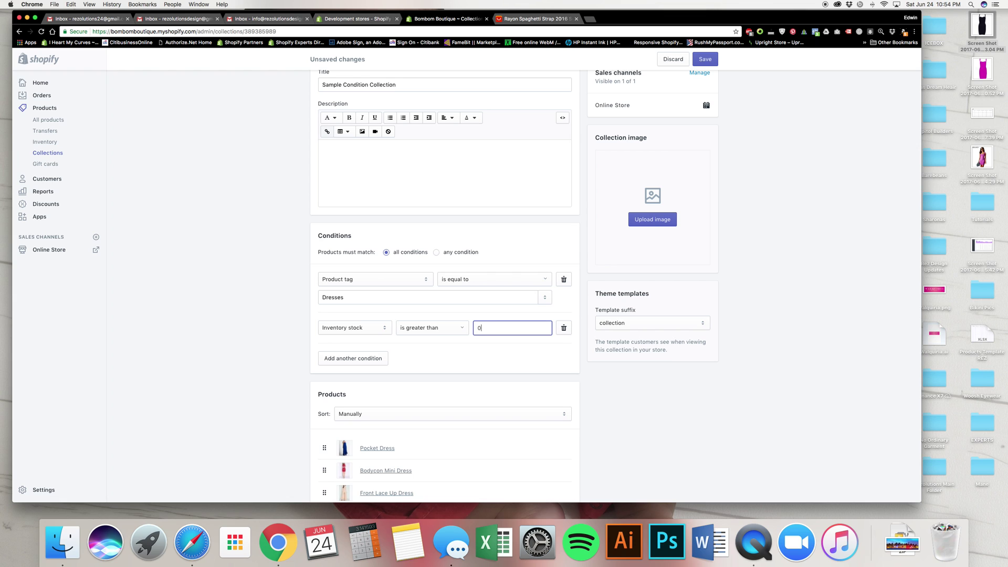
{"action": "type", "text": "0"}
{"action": "key", "text": "super+s"}
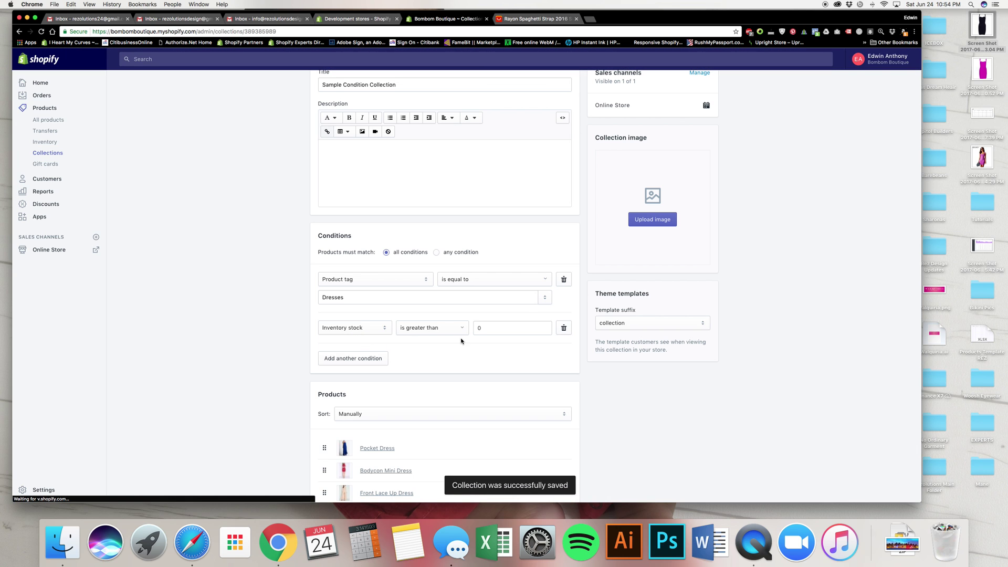
Review the collection's products, then return to the Collections list showing Sample Condition Collection's two conditions.
{"action": "scroll", "coordinate": [221, 354], "scroll_direction": "down", "scroll_amount": 5}
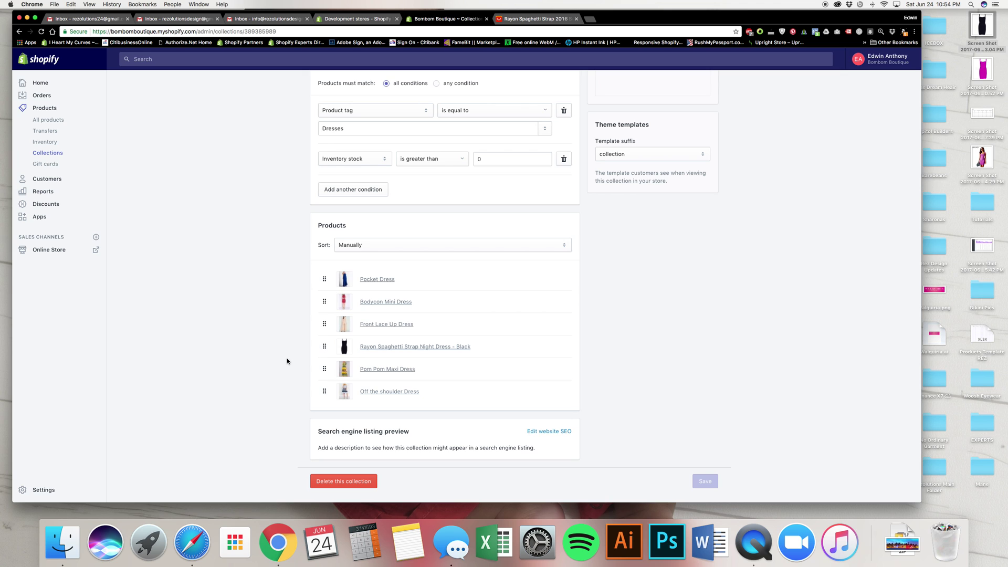
{"action": "left_click", "coordinate": [55, 153]}
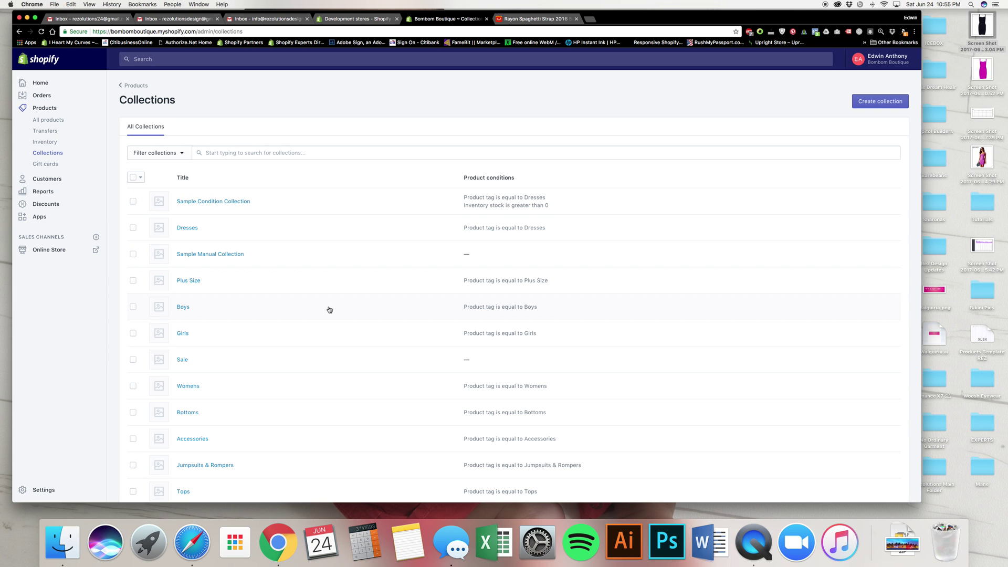
{"action": "scroll", "coordinate": [329, 309], "scroll_direction": "down", "scroll_amount": 3}
{"action": "scroll", "coordinate": [328, 309], "scroll_direction": "up", "scroll_amount": 3}
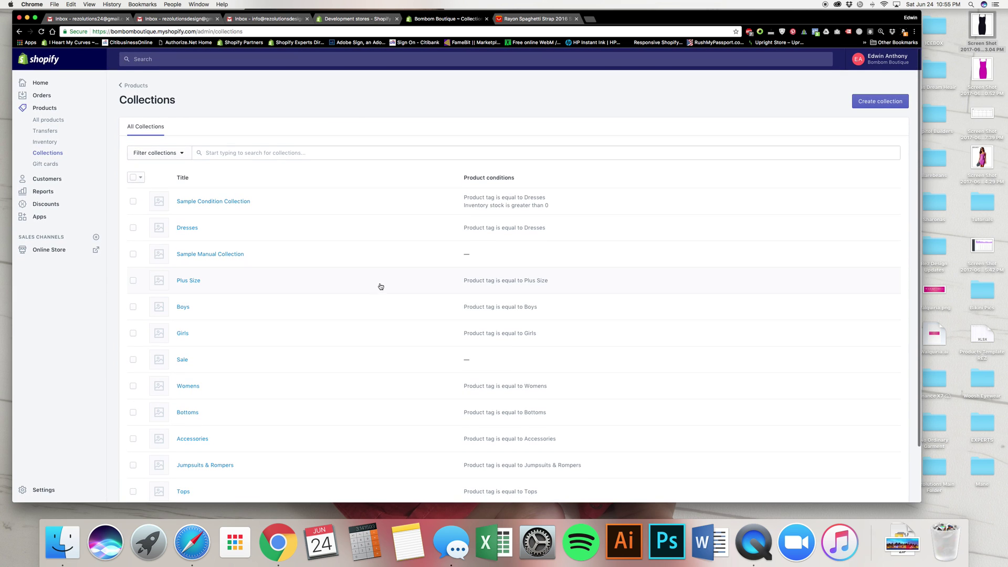